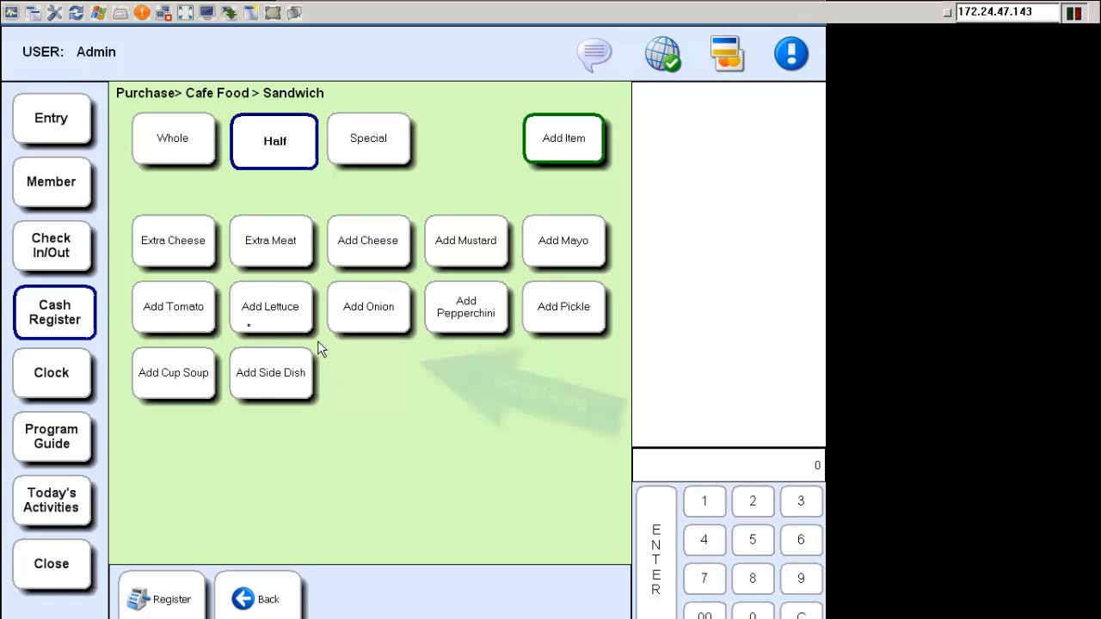
Add the half sandwich to the sale with extra cheese, mustard, mayo, tomato, lettuce and a cup of soup.
{"action": "left_click", "coordinate": [162, 249]}
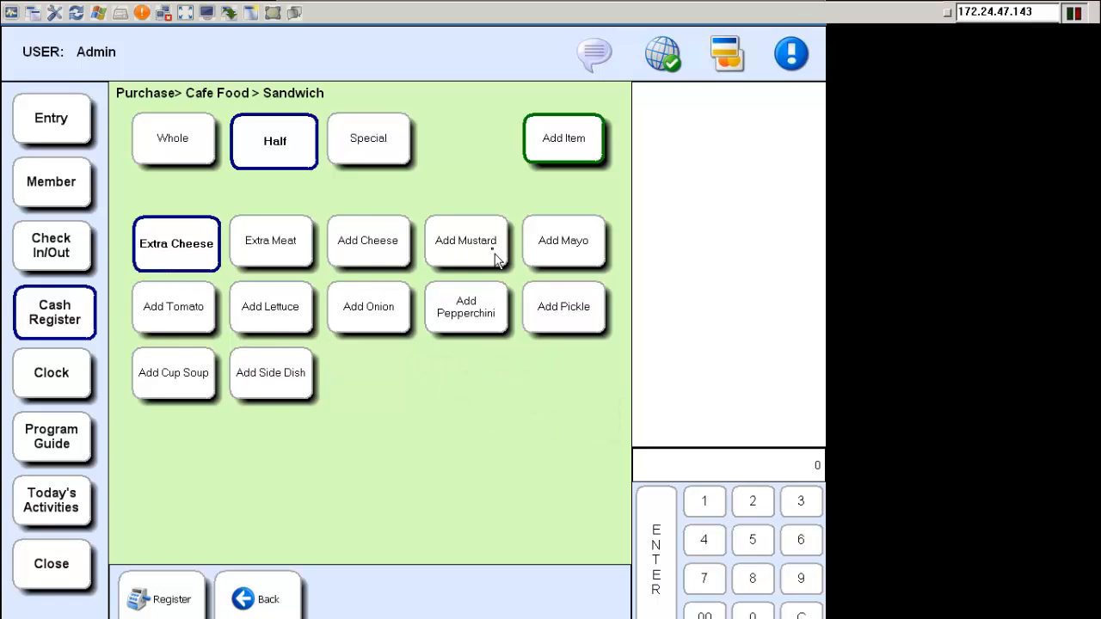
{"action": "left_click", "coordinate": [469, 252]}
{"action": "left_click", "coordinate": [564, 252]}
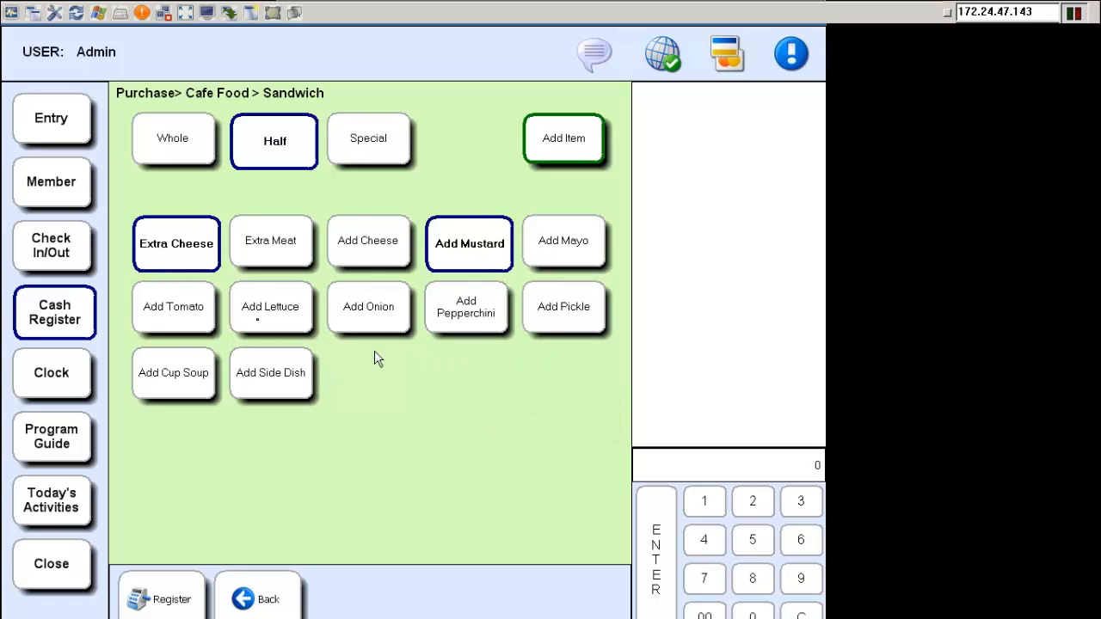
{"action": "left_click", "coordinate": [191, 327]}
{"action": "left_click", "coordinate": [251, 333]}
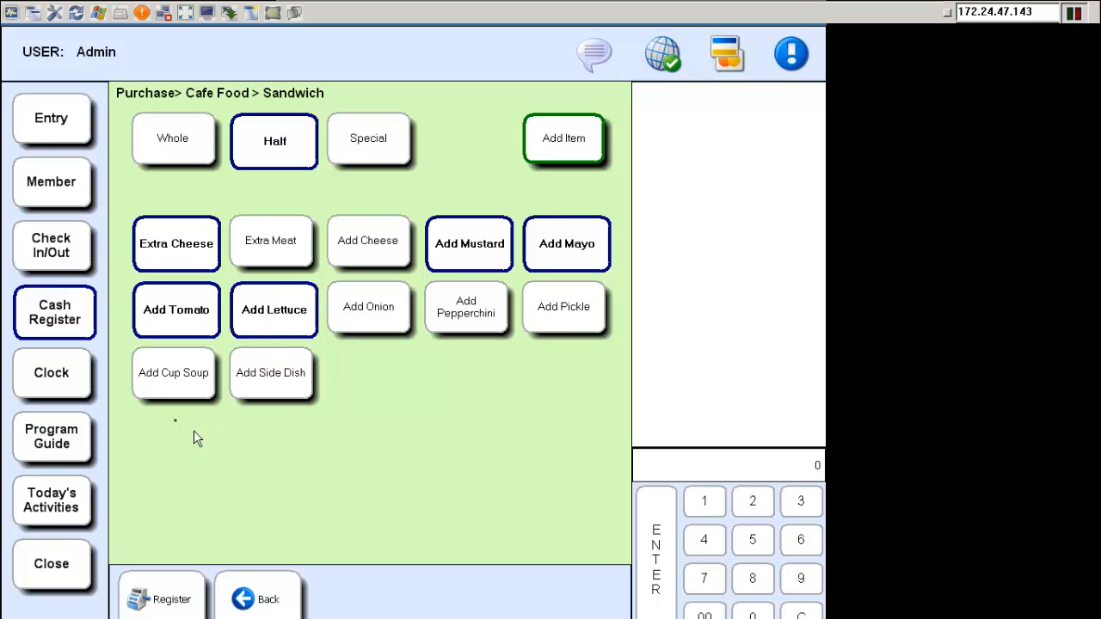
{"action": "left_click", "coordinate": [172, 391]}
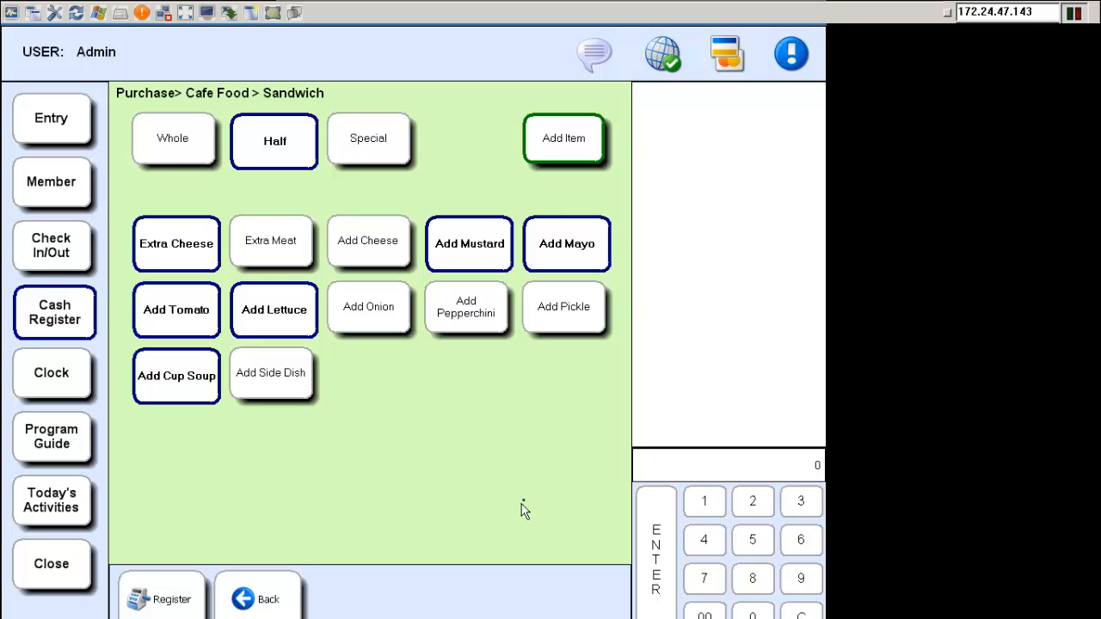
{"action": "left_click", "coordinate": [598, 152]}
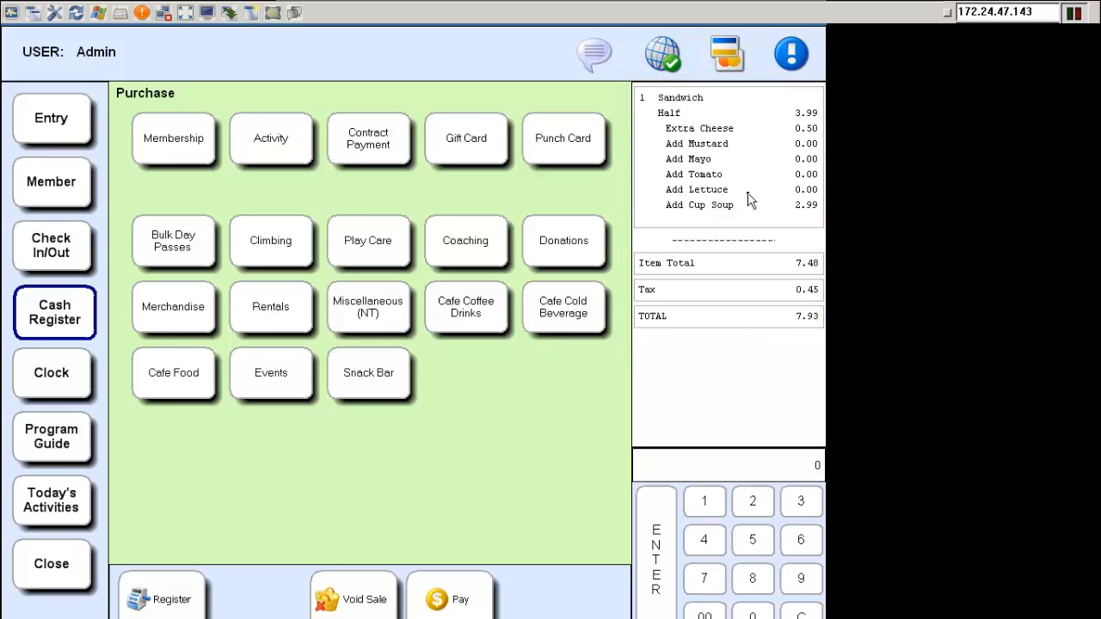
Pay for the sandwich sale with 8.00 in cash and print the receipt.
{"action": "left_click", "coordinate": [465, 582]}
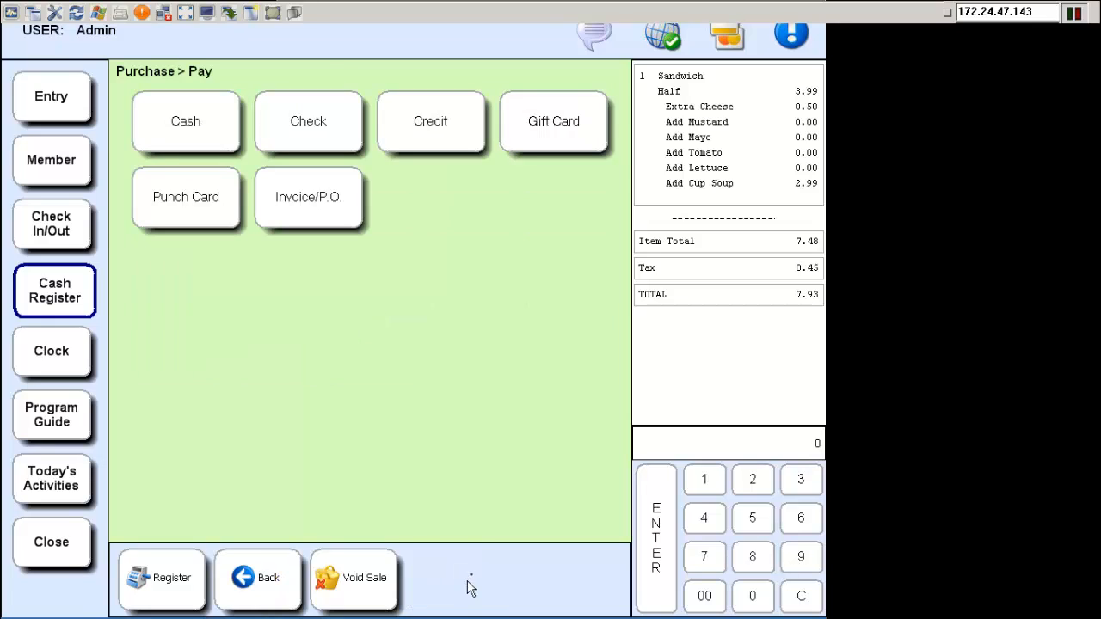
{"action": "left_click", "coordinate": [193, 133]}
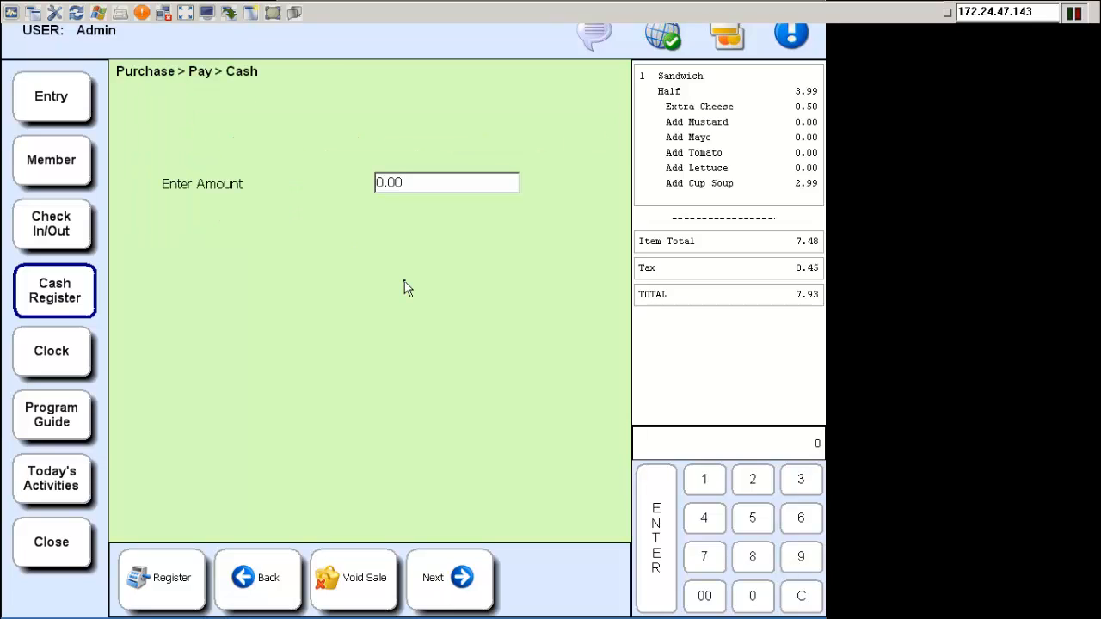
{"action": "type", "text": "800"}
{"action": "left_click", "coordinate": [447, 579]}
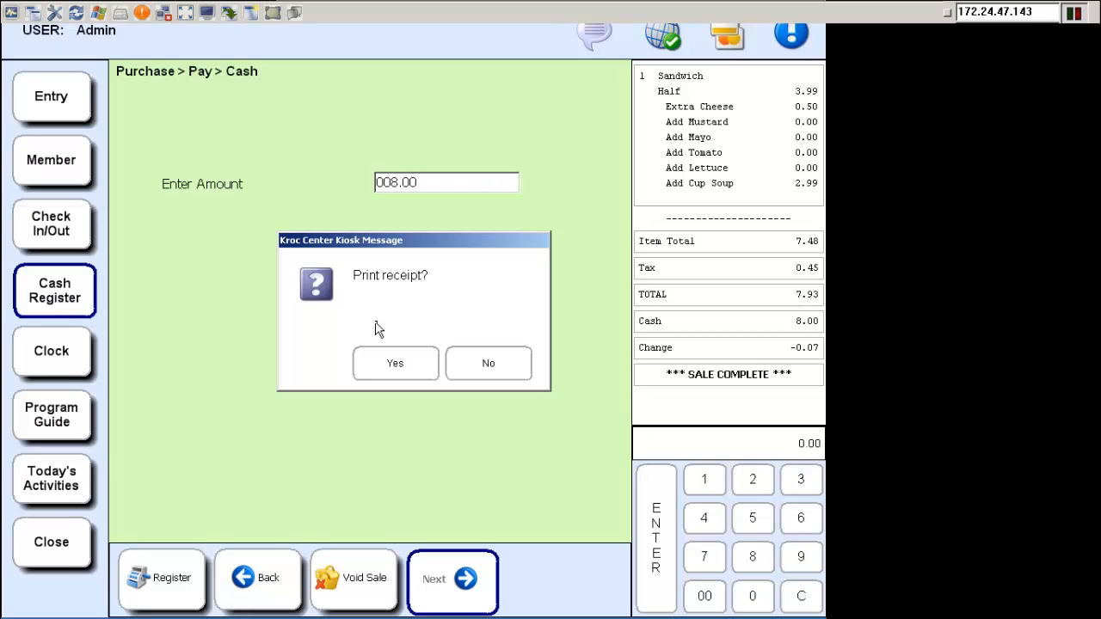
{"action": "left_click", "coordinate": [405, 363]}
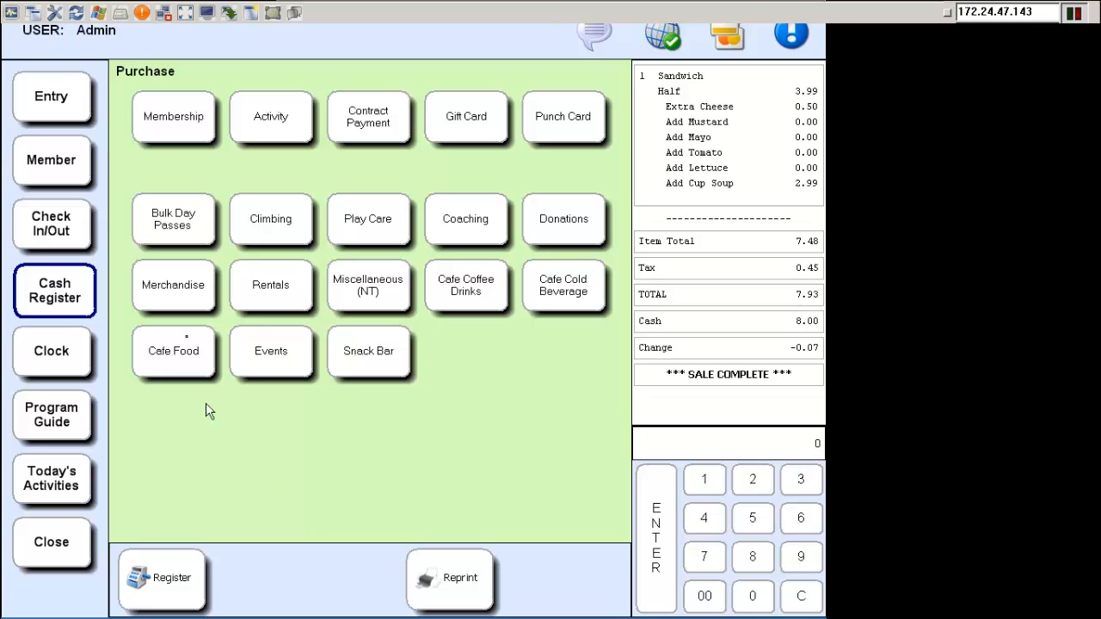
Add a climbing item to a new sale at the Teen price level with the Equipment modifier.
{"action": "left_click", "coordinate": [240, 212]}
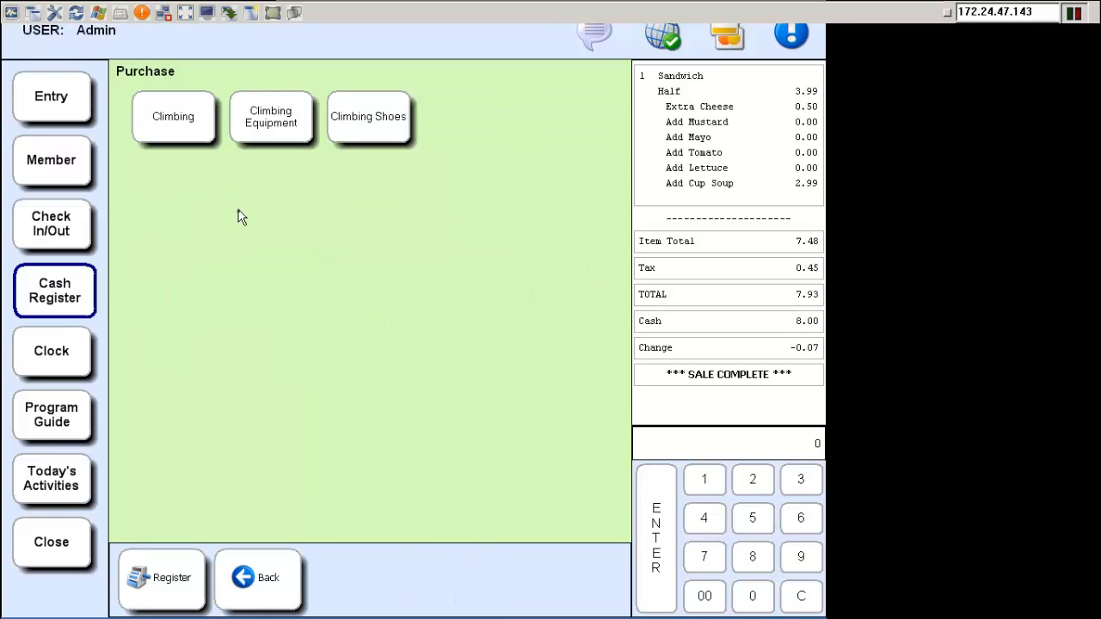
{"action": "left_click", "coordinate": [159, 131]}
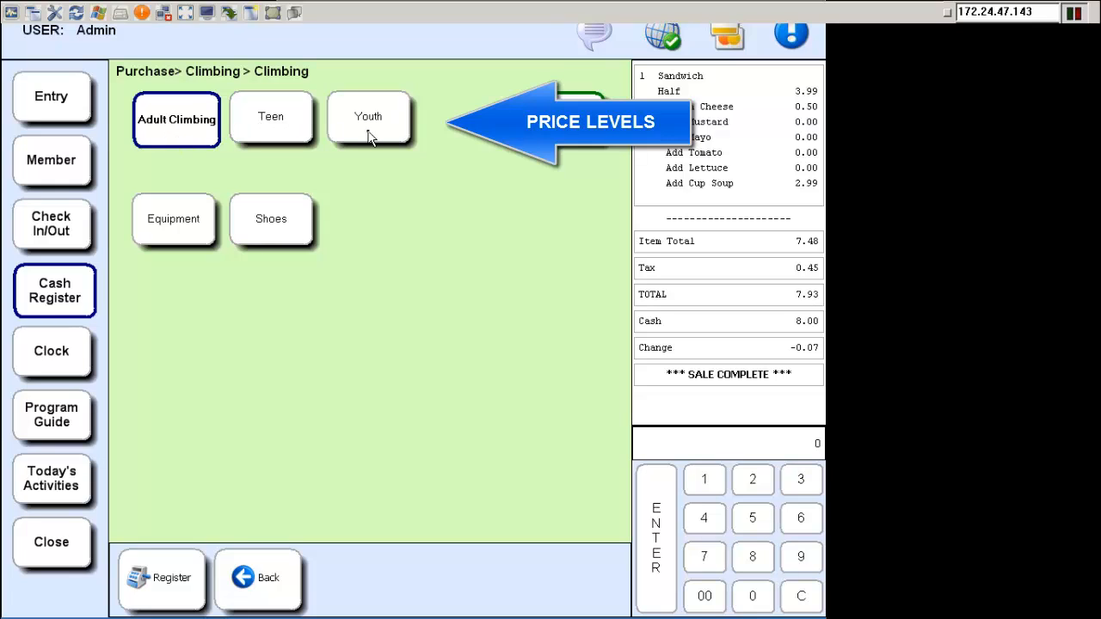
{"action": "left_click", "coordinate": [289, 138]}
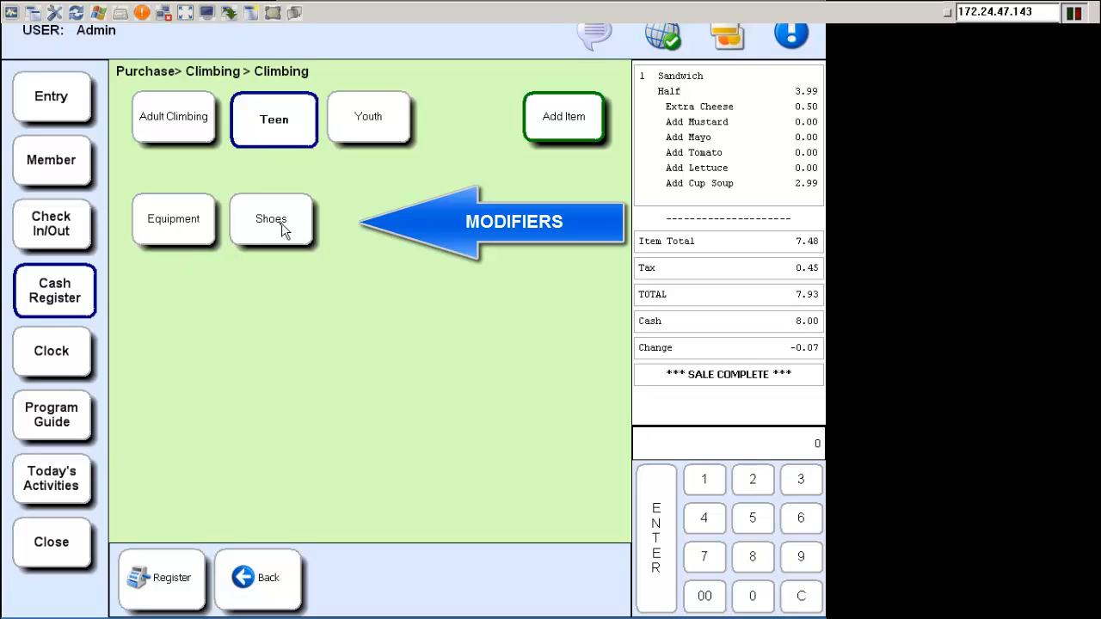
{"action": "left_click", "coordinate": [180, 233]}
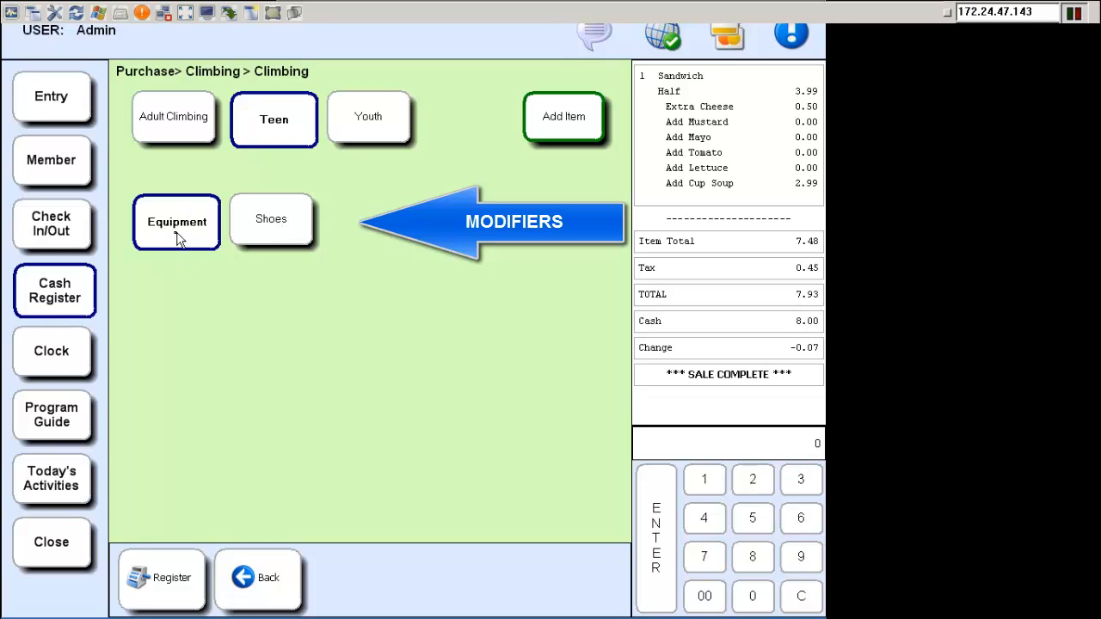
{"action": "left_click", "coordinate": [556, 121]}
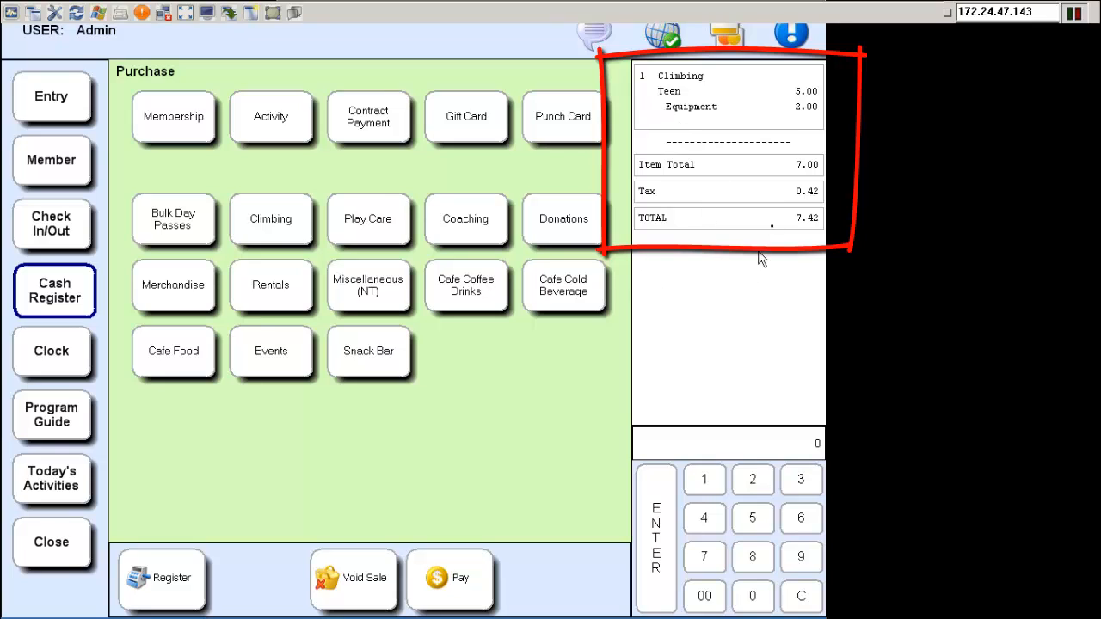
Pay the full climbing sale by check with reference 12345 and decline the printed receipt.
{"action": "left_click", "coordinate": [459, 583]}
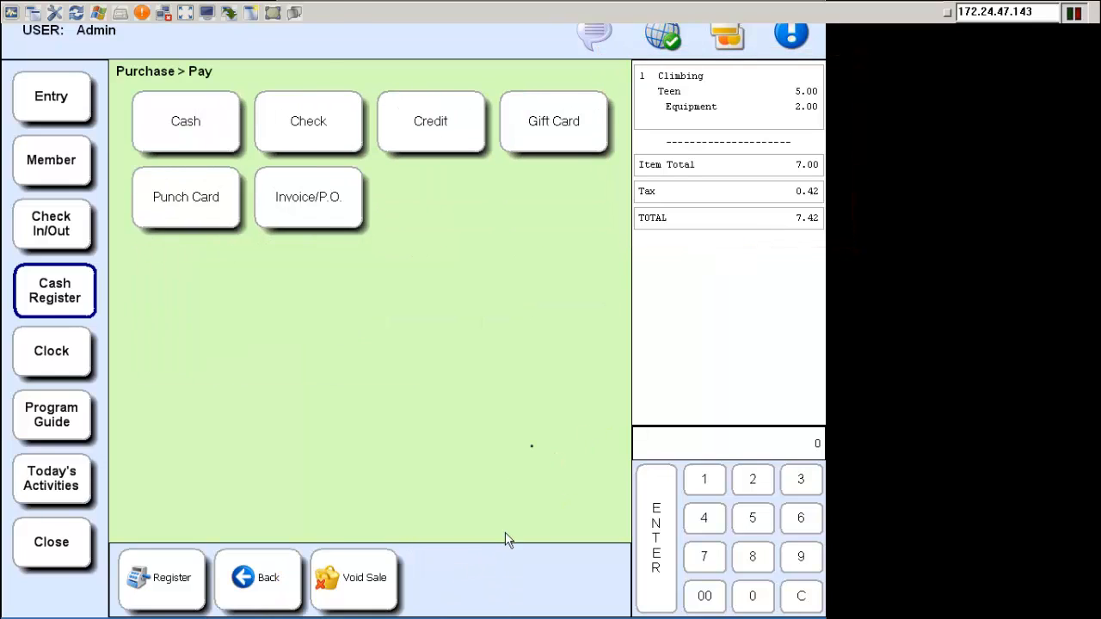
{"action": "left_click", "coordinate": [307, 145]}
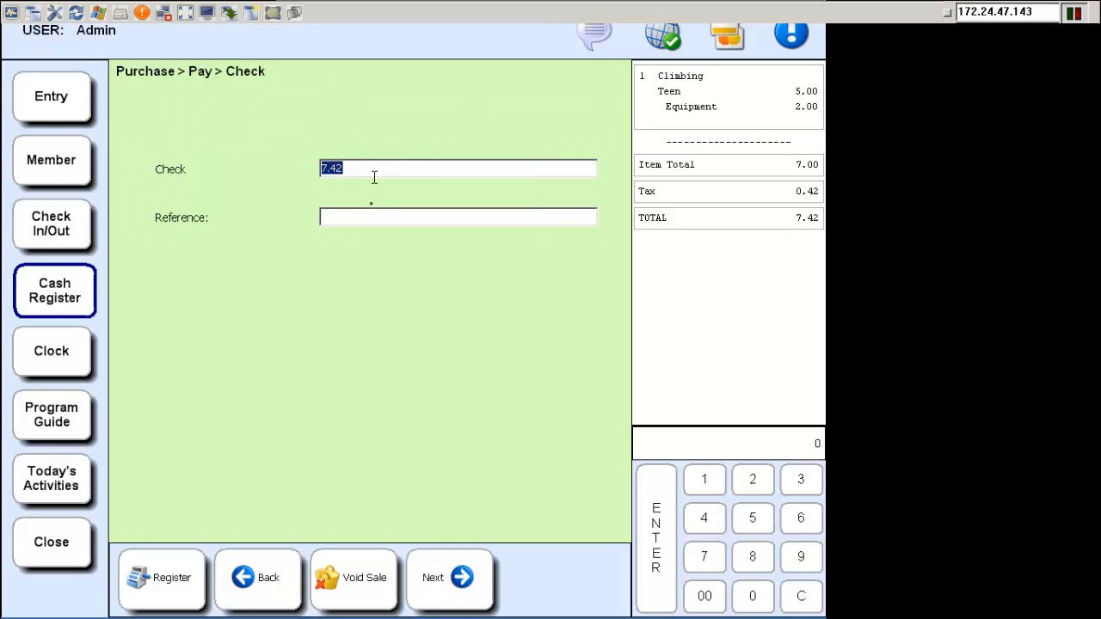
{"action": "left_click", "coordinate": [366, 217]}
{"action": "type", "text": "12345"}
{"action": "left_click", "coordinate": [455, 582]}
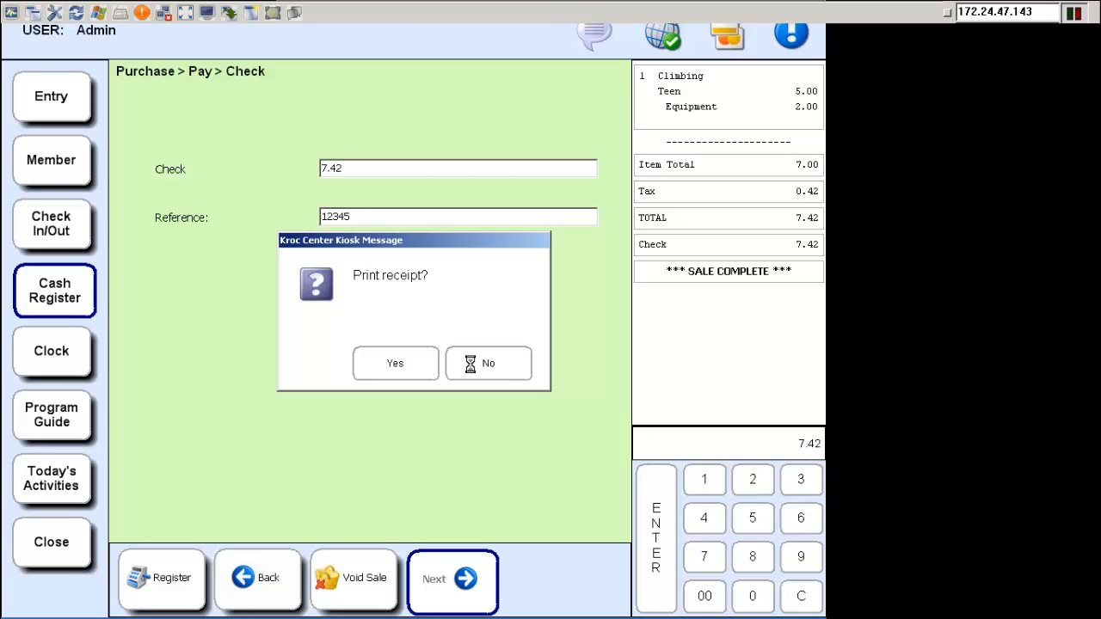
{"action": "left_click", "coordinate": [487, 364]}
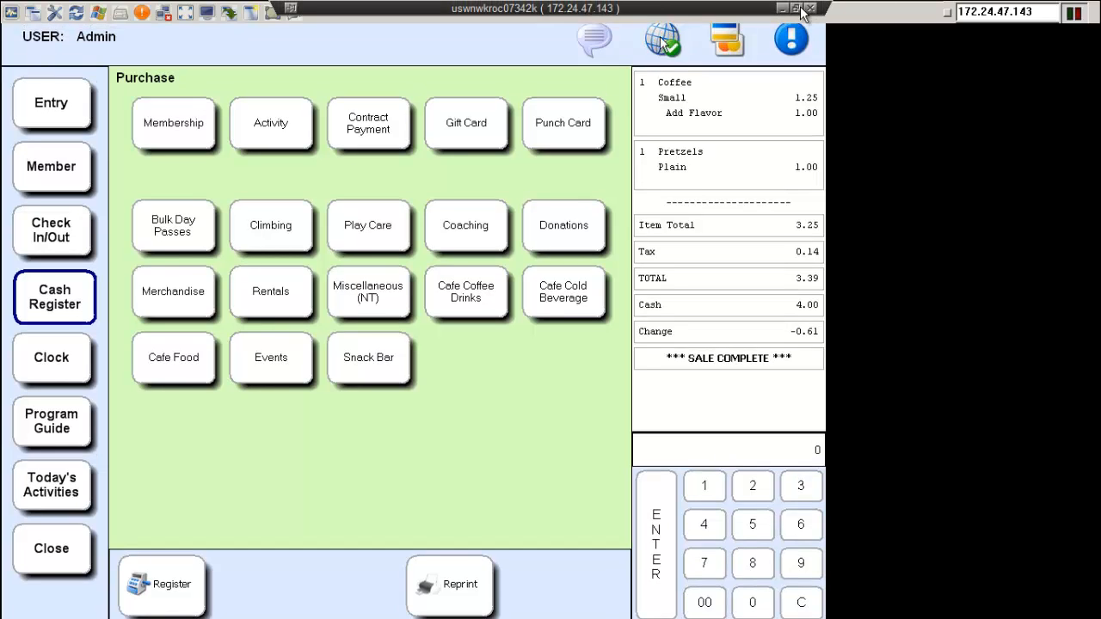
Switch from the register kiosk to CCMS Administration, maximize its window and open the Concessions setup.
{"action": "left_click", "coordinate": [785, 15]}
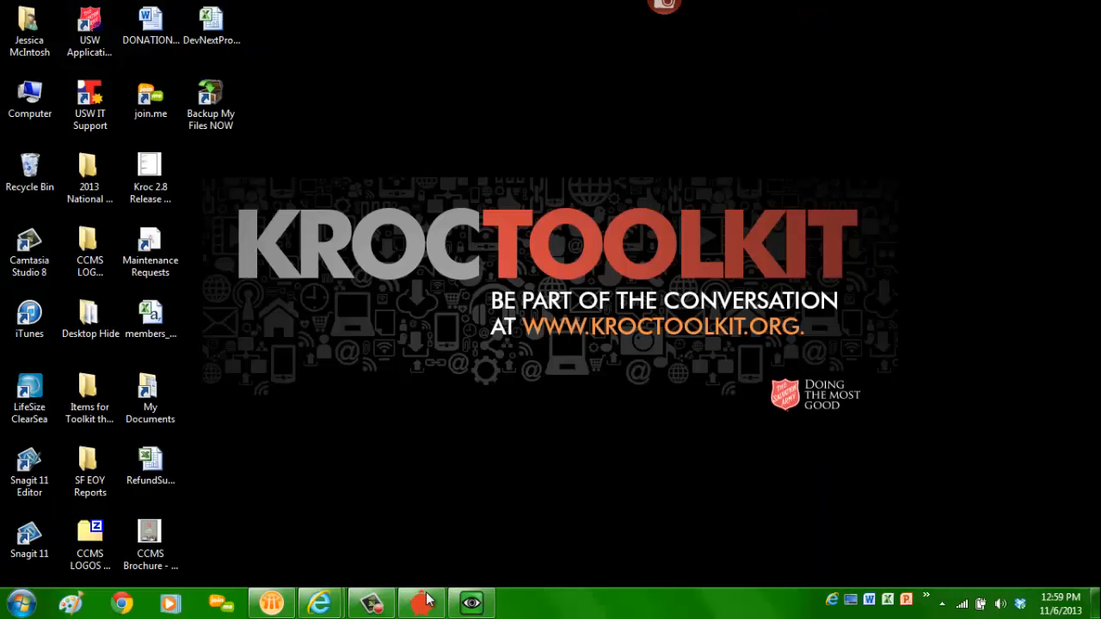
{"action": "mouse_move", "coordinate": [434, 612]}
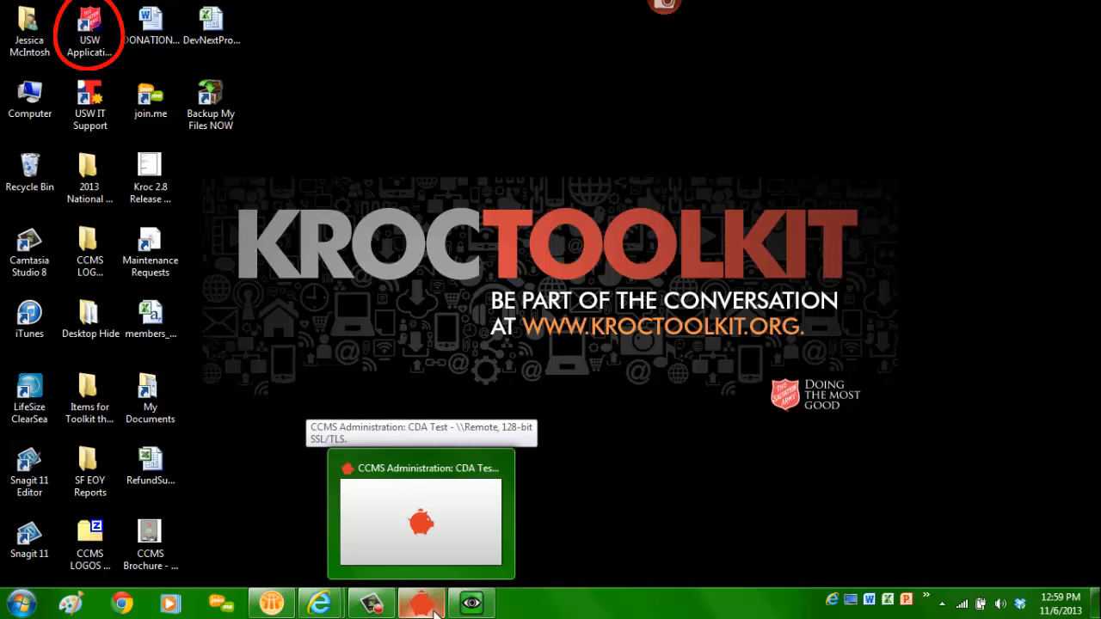
{"action": "left_click", "coordinate": [436, 612]}
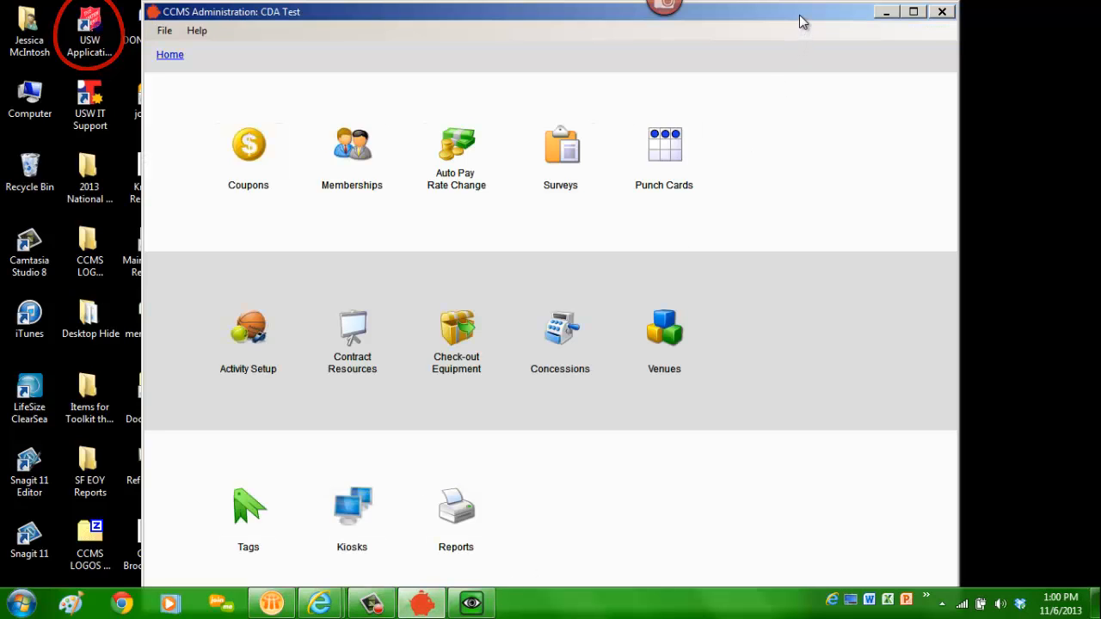
{"action": "left_click_drag", "start_coordinate": [794, 15], "coordinate": [800, 16]}
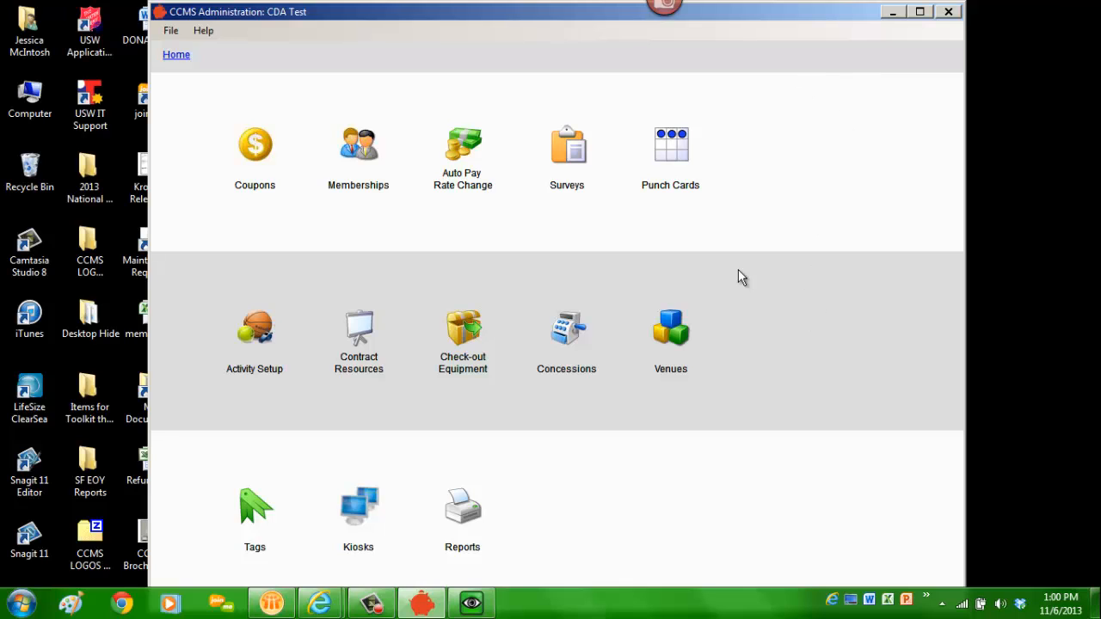
{"action": "left_click", "coordinate": [919, 12]}
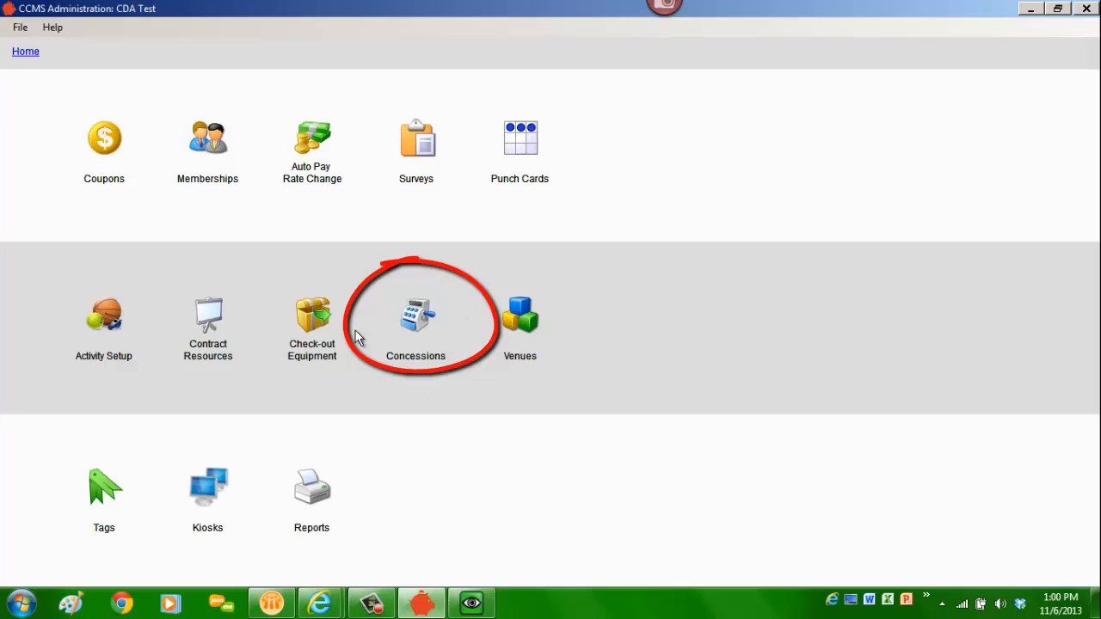
{"action": "left_click", "coordinate": [411, 321]}
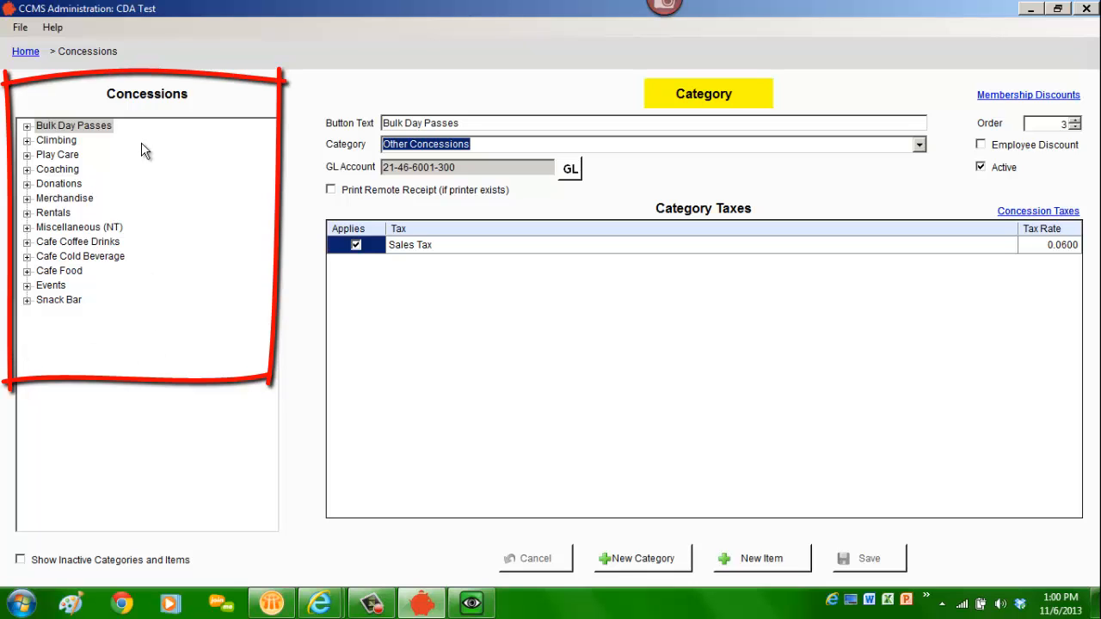
Compare the concession categories with the purchase choices on the register kiosk, then return to the Concessions setup.
{"action": "left_click", "coordinate": [470, 611]}
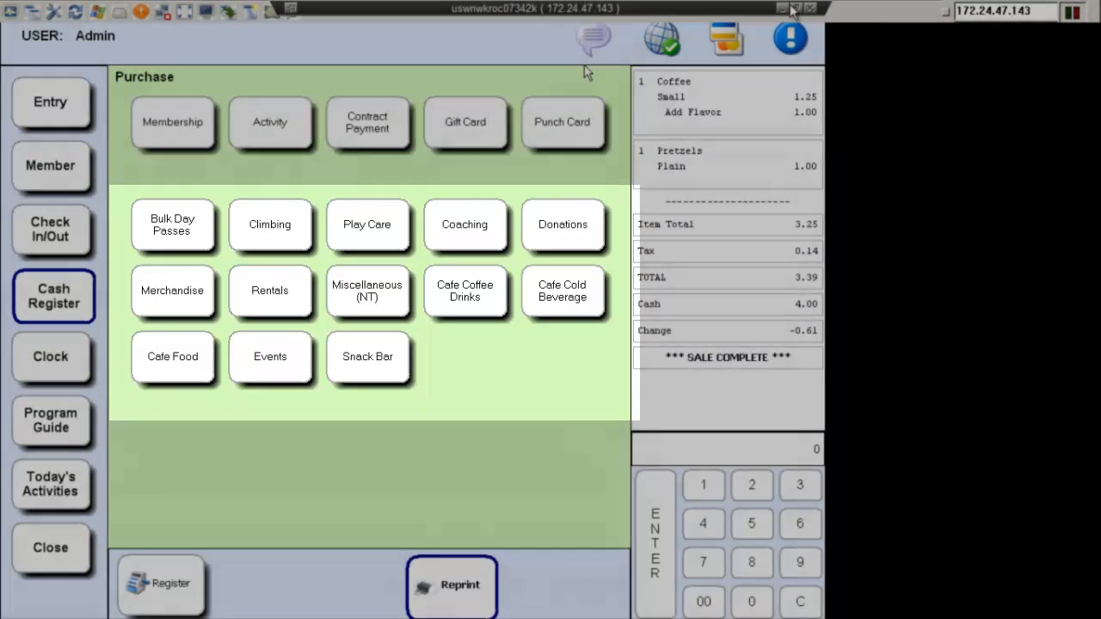
{"action": "left_click", "coordinate": [785, 8]}
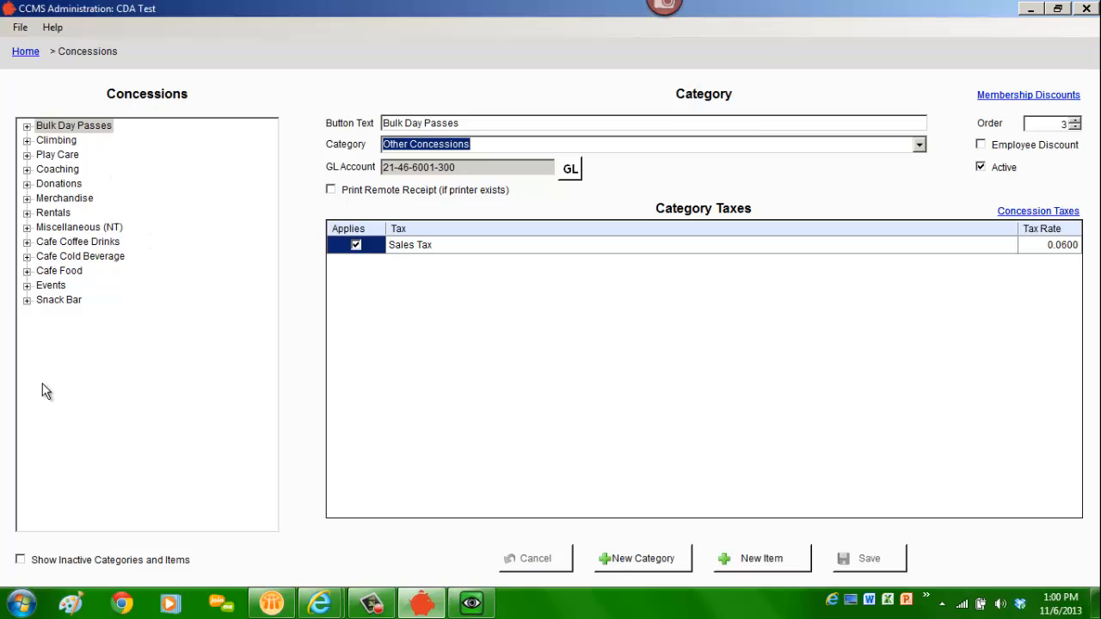
{"action": "left_click", "coordinate": [111, 361]}
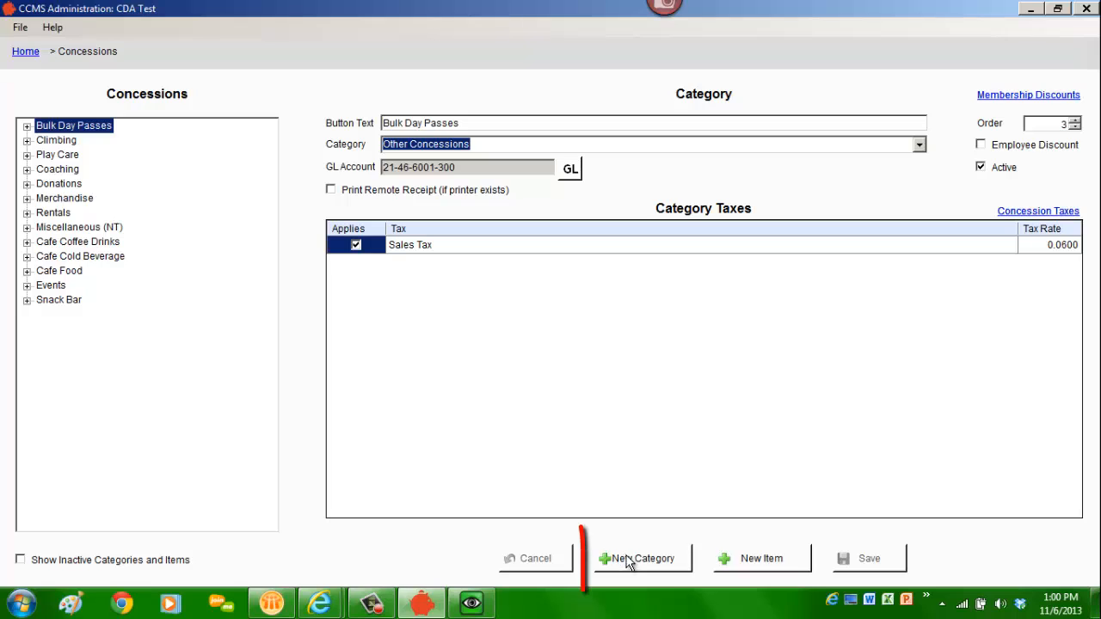
Create a new concession category with the button text Breakfast and assign it to F&B Concessions.
{"action": "left_click", "coordinate": [657, 563]}
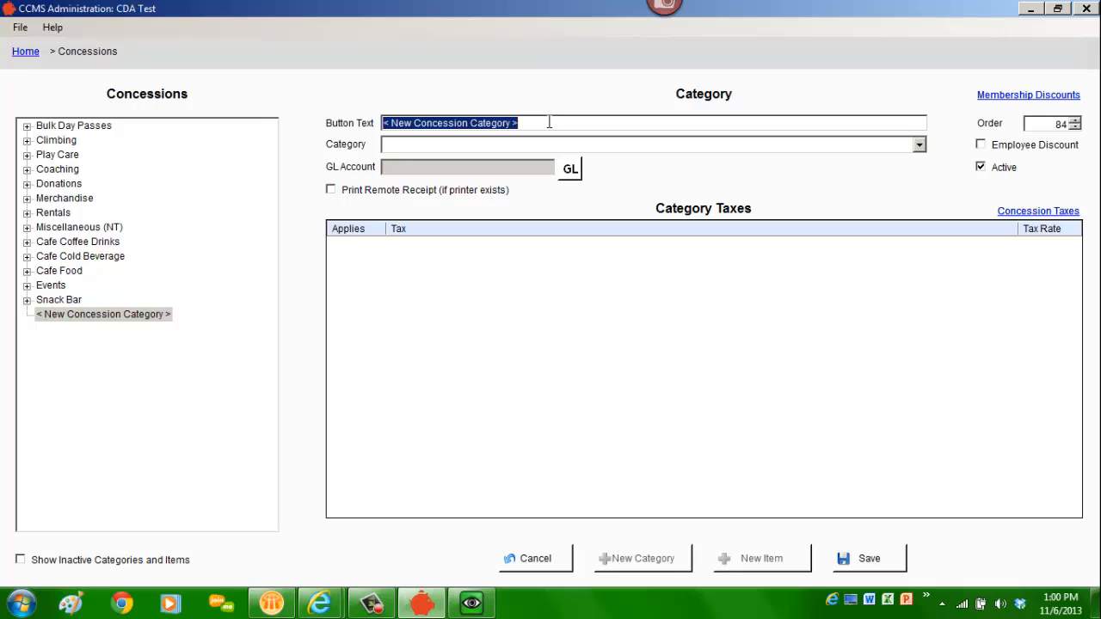
{"action": "type", "text": "Br"}
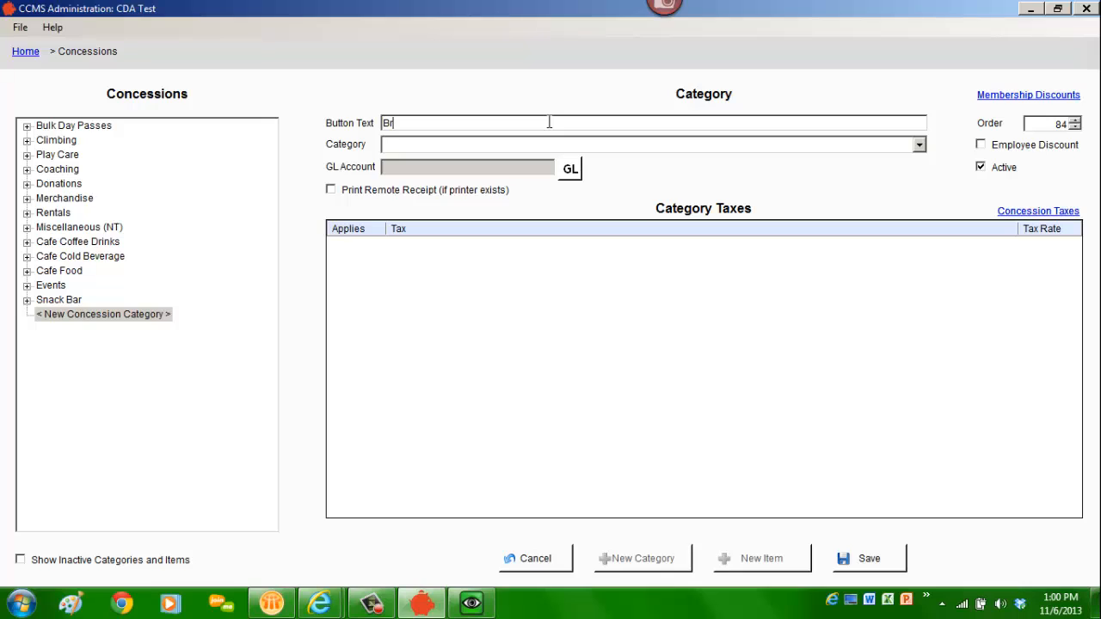
{"action": "type", "text": "eakfast"}
{"action": "key", "text": "Tab"}
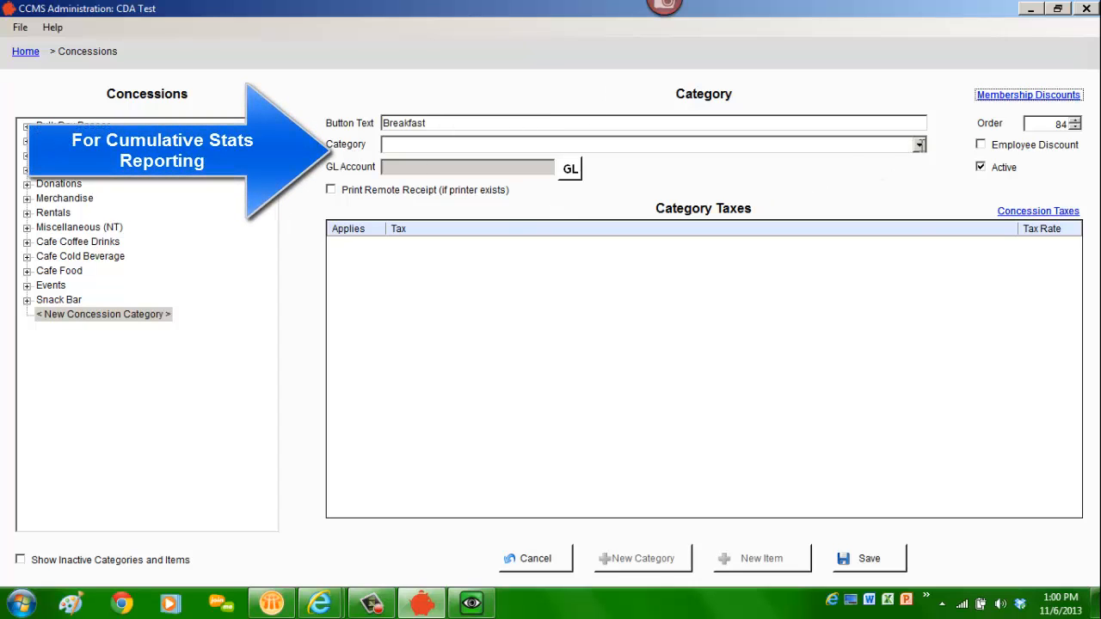
{"action": "left_click", "coordinate": [920, 145]}
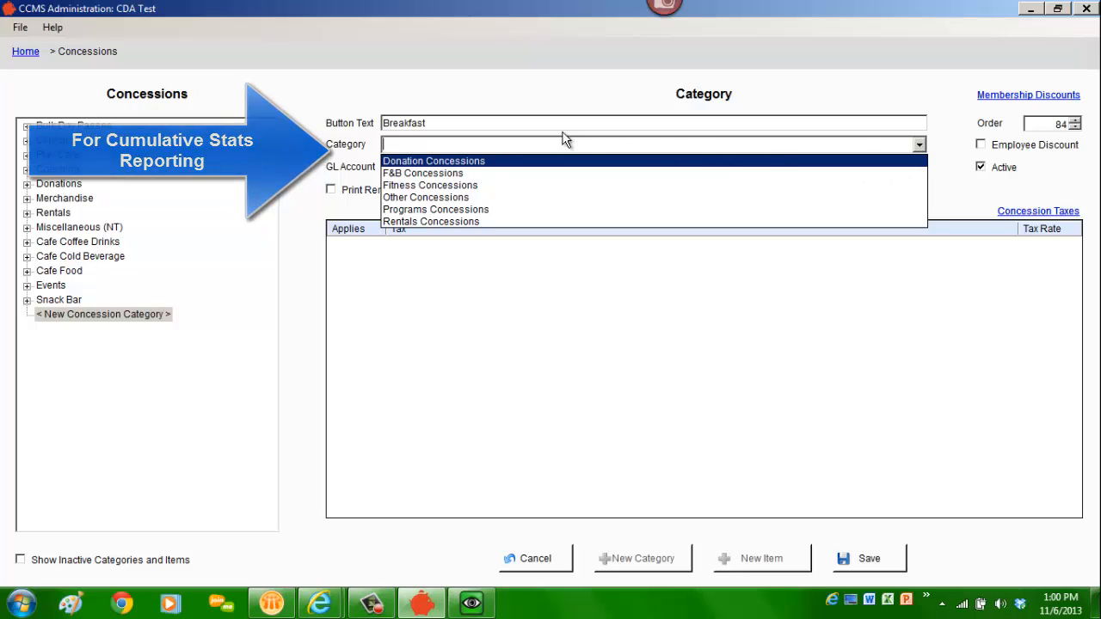
{"action": "left_click", "coordinate": [464, 172]}
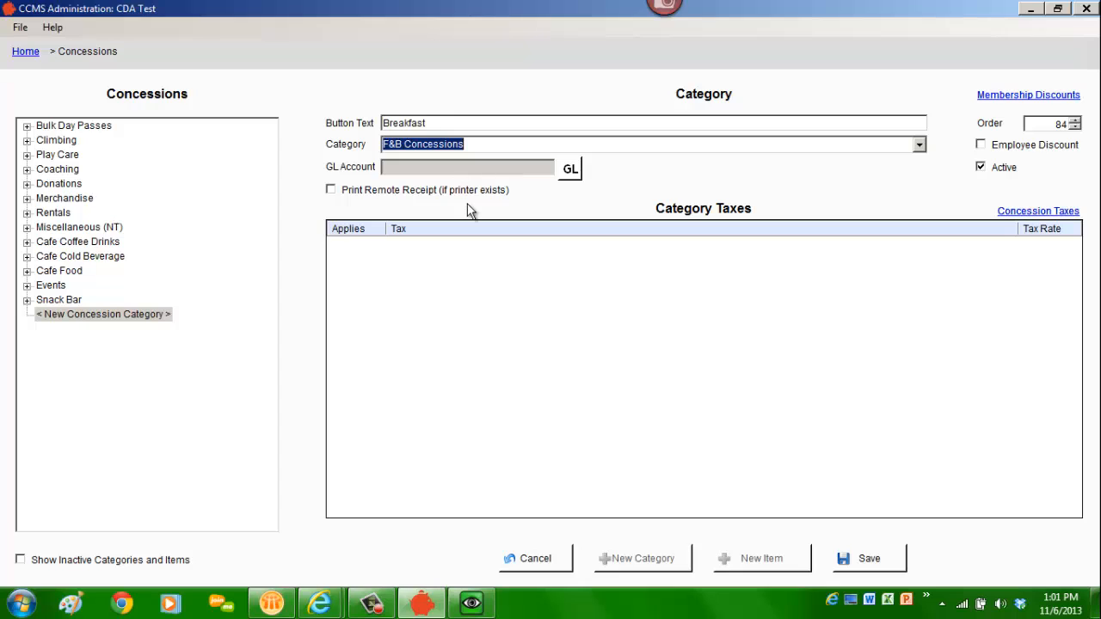
Assign the Breakfast category the GL account from the 26-10 group described as AQ RSW - Program Service Fees/Public/SENIOR.
{"action": "left_click", "coordinate": [571, 172]}
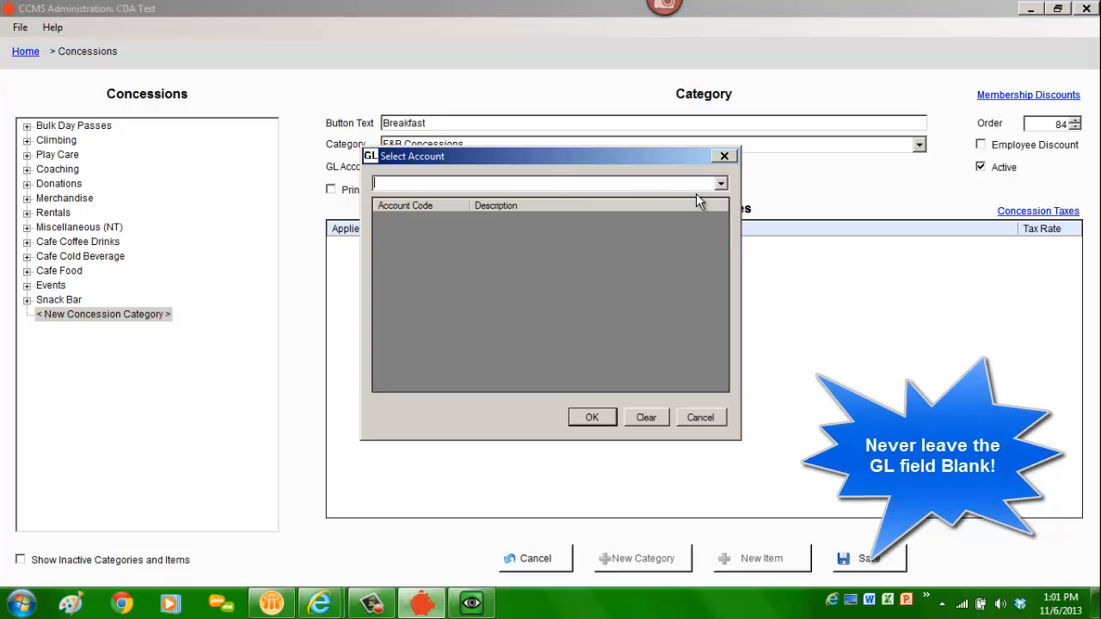
{"action": "left_click", "coordinate": [721, 184]}
{"action": "left_click_drag", "start_coordinate": [723, 220], "coordinate": [705, 354]}
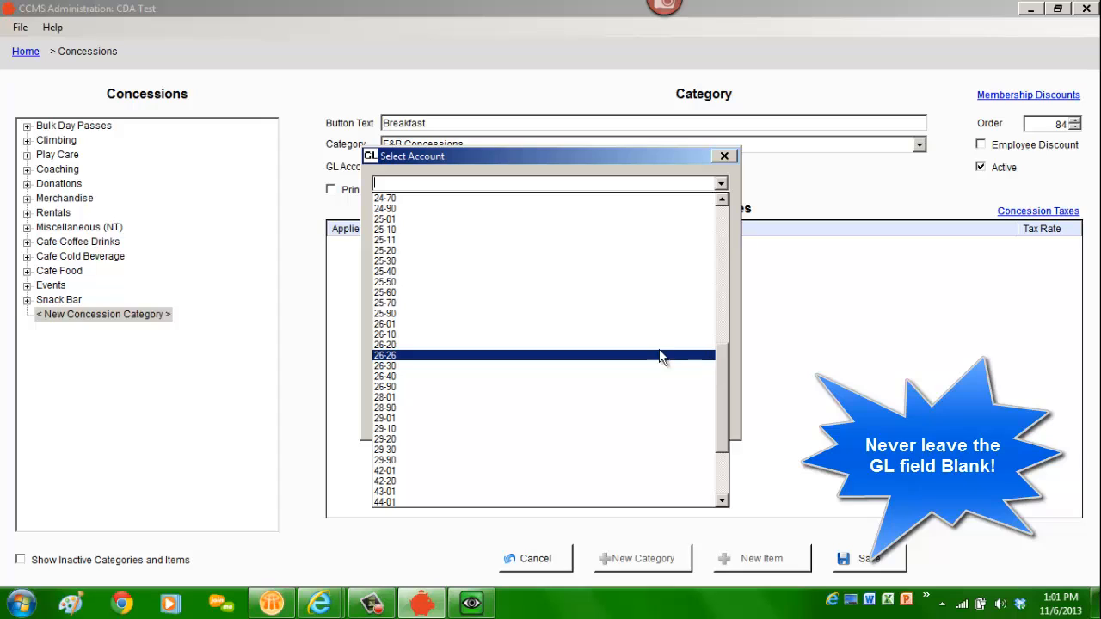
{"action": "left_click", "coordinate": [622, 334]}
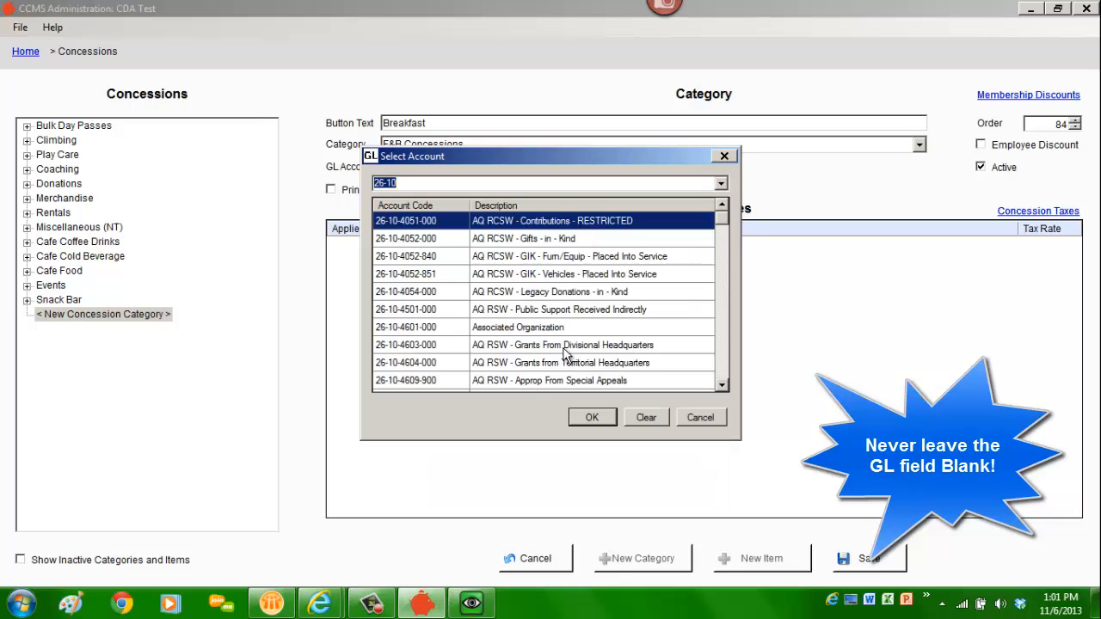
{"action": "left_click", "coordinate": [723, 362]}
{"action": "left_click", "coordinate": [723, 363]}
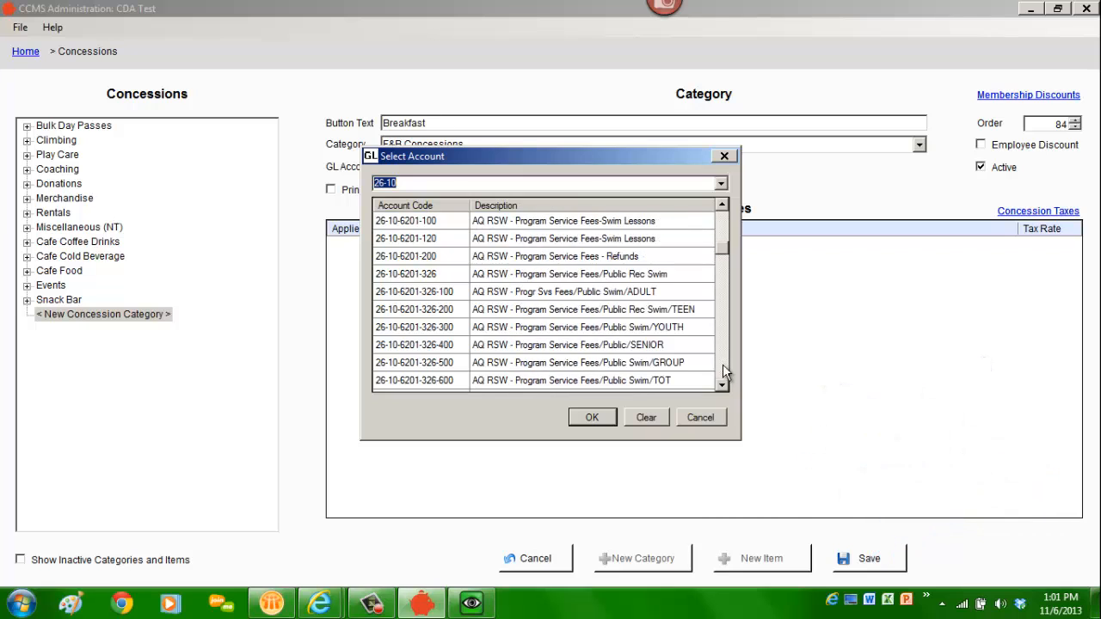
{"action": "left_click", "coordinate": [621, 345]}
{"action": "left_click", "coordinate": [592, 417]}
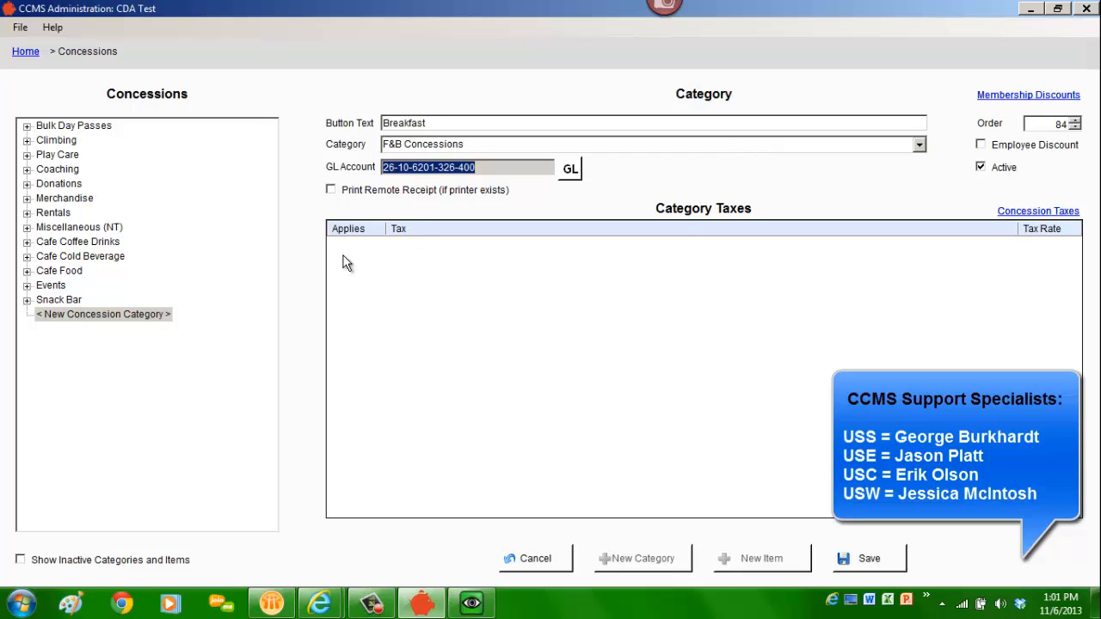
Enable remote receipt printing for all items in the Breakfast category, set its order to 0 and save it.
{"action": "left_click", "coordinate": [331, 191]}
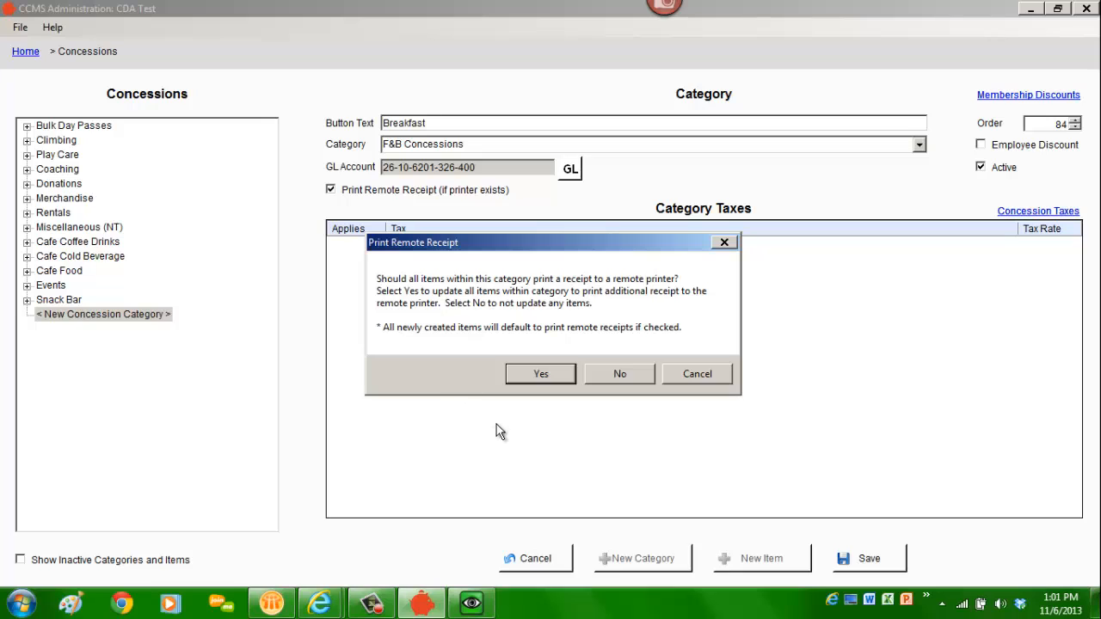
{"action": "left_click", "coordinate": [556, 373]}
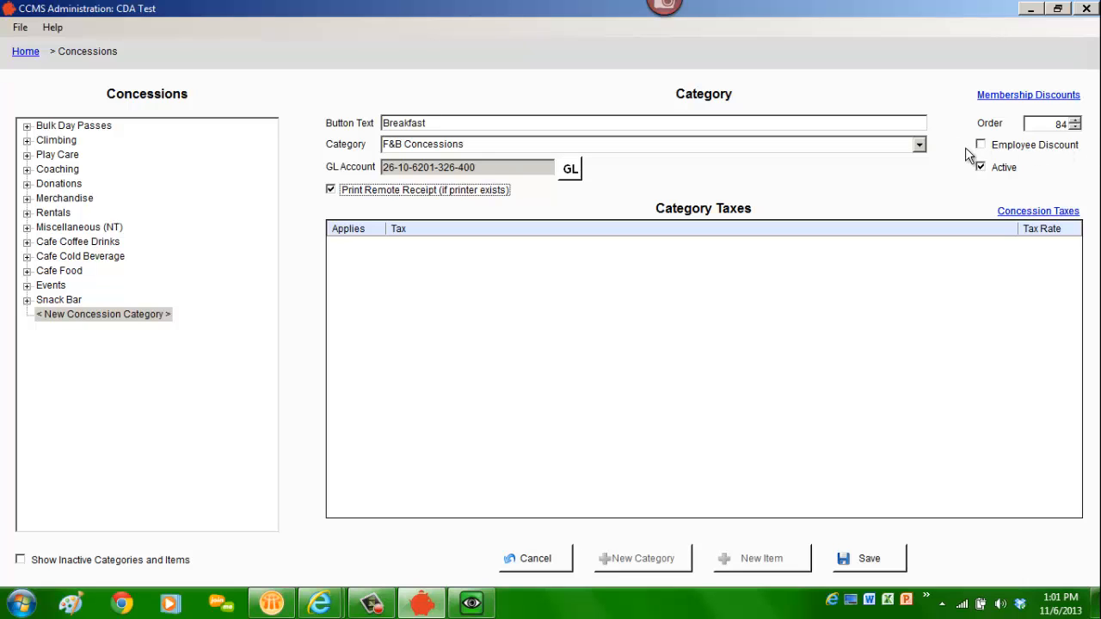
{"action": "left_click", "coordinate": [1057, 123]}
{"action": "double_click", "coordinate": [1055, 124]}
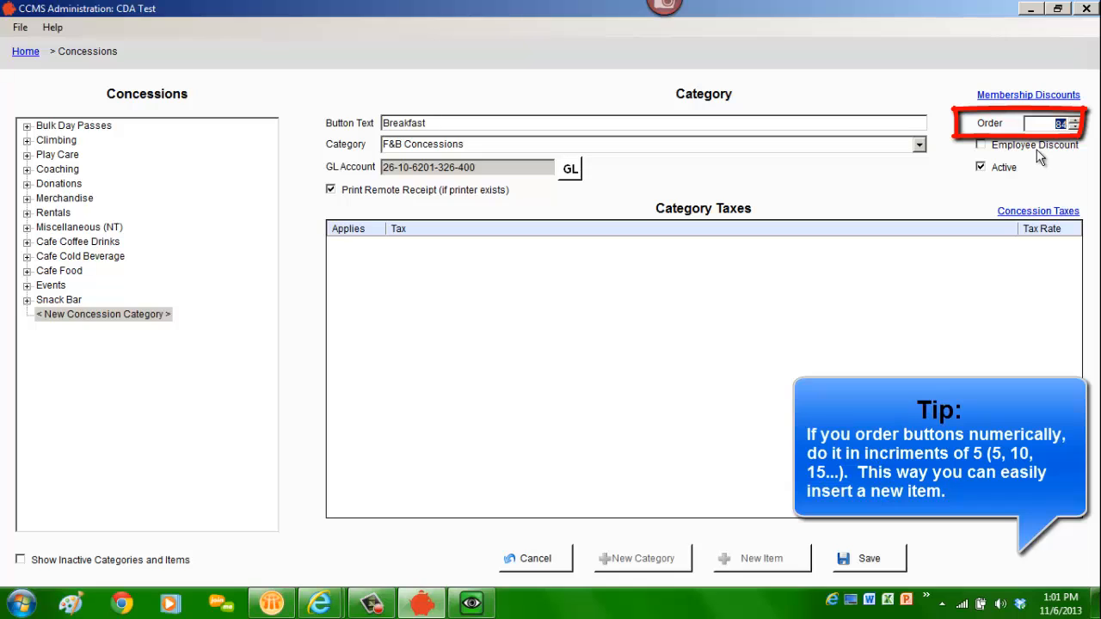
{"action": "type", "text": "0"}
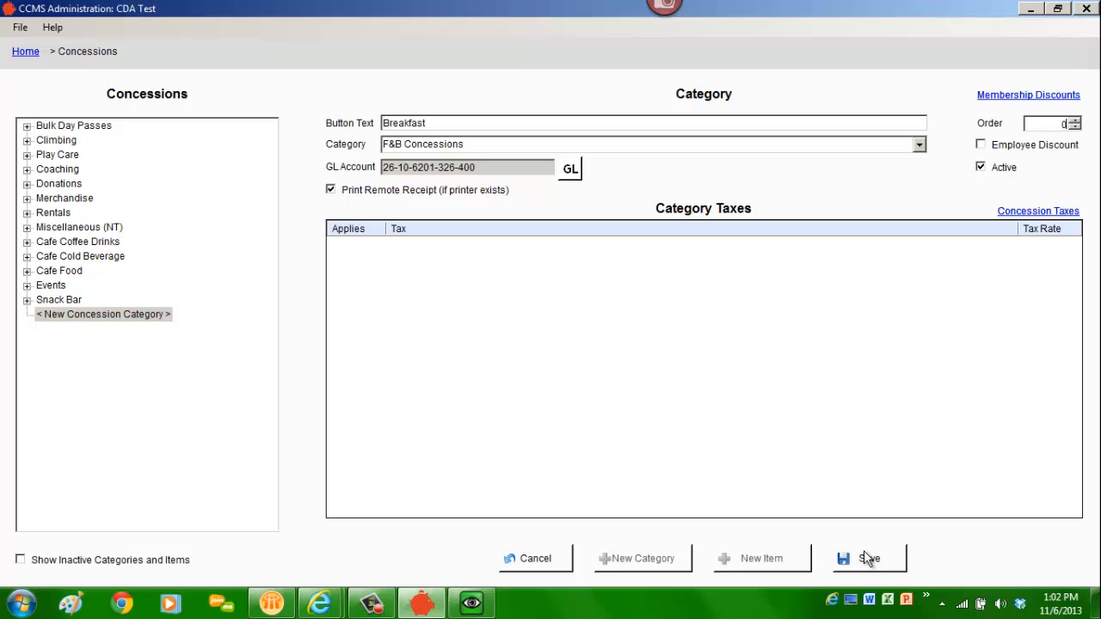
{"action": "left_click", "coordinate": [898, 566]}
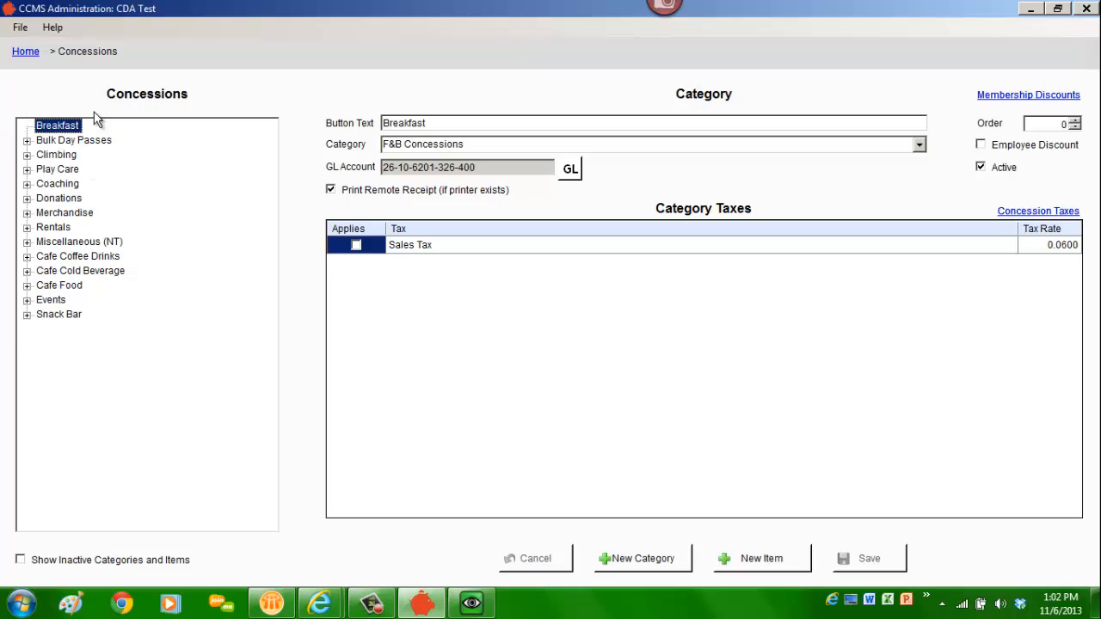
Create a new item in the Breakfast category with the button text Oatmeal.
{"action": "left_click", "coordinate": [763, 567]}
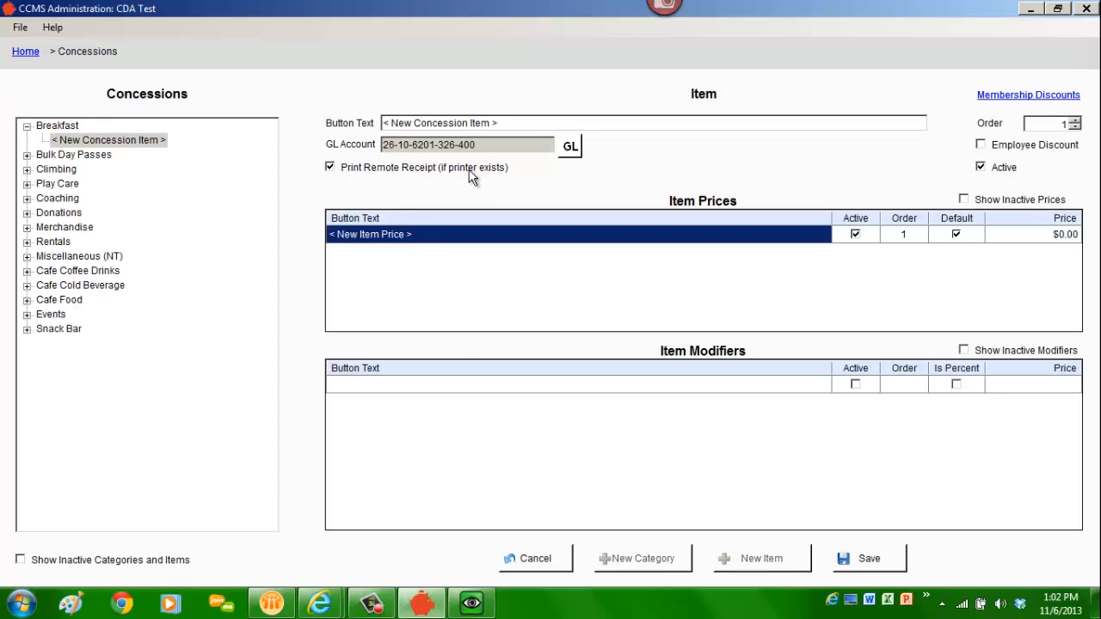
{"action": "left_click", "coordinate": [525, 121]}
{"action": "left_click_drag", "start_coordinate": [522, 121], "coordinate": [344, 120]}
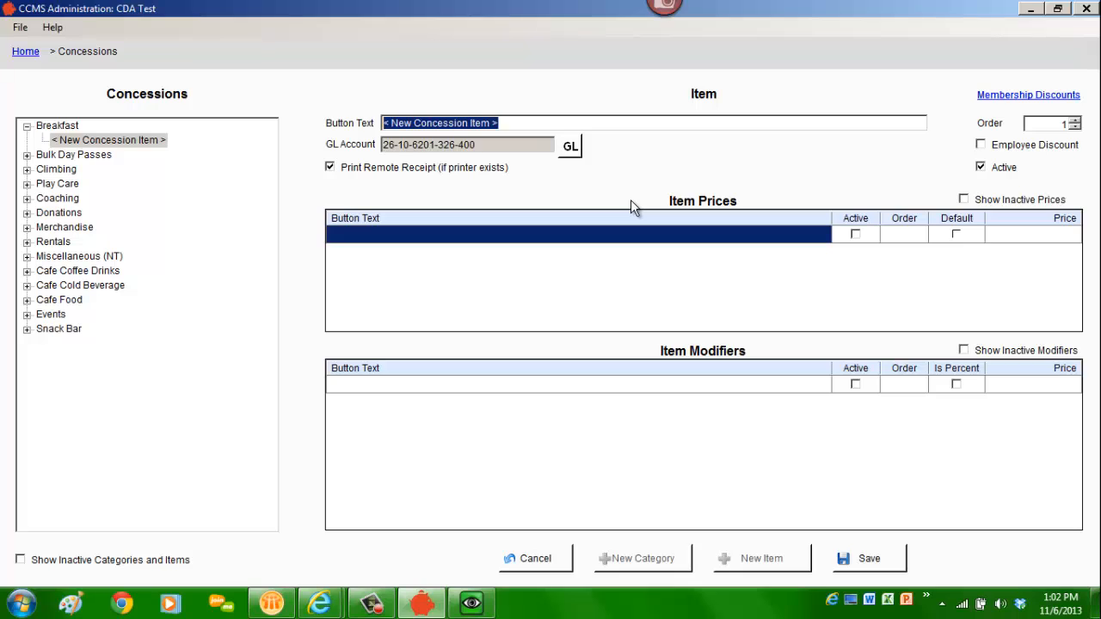
{"action": "type", "text": "Bo"}
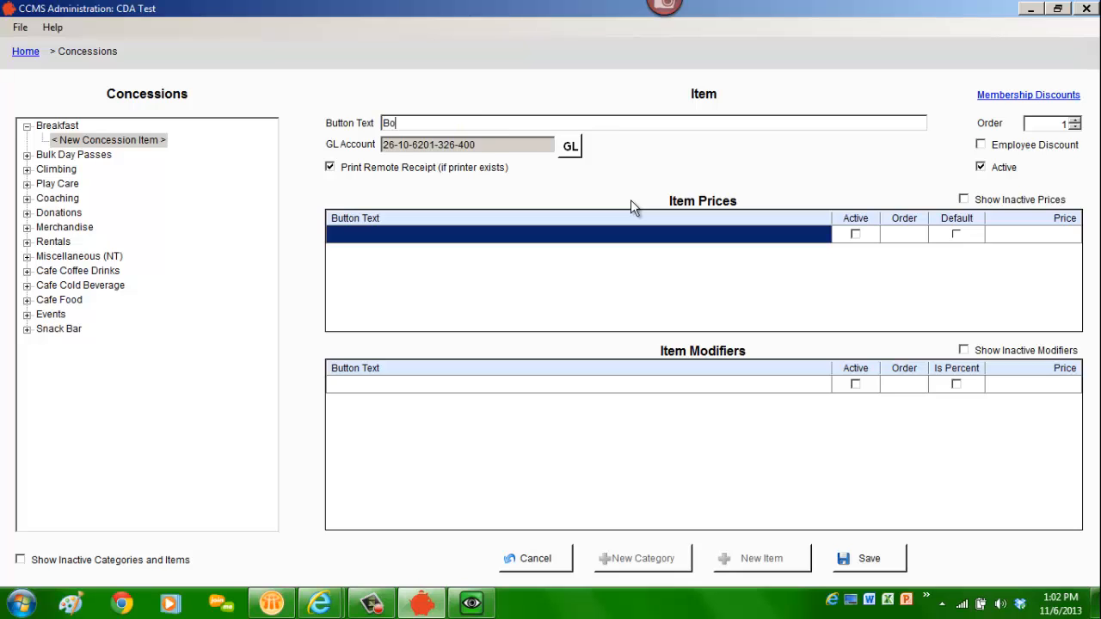
{"action": "type", "text": "wl Oatmeal"}
{"action": "left_click_drag", "start_coordinate": [409, 122], "coordinate": [363, 122]}
{"action": "key", "text": "BackSpace"}
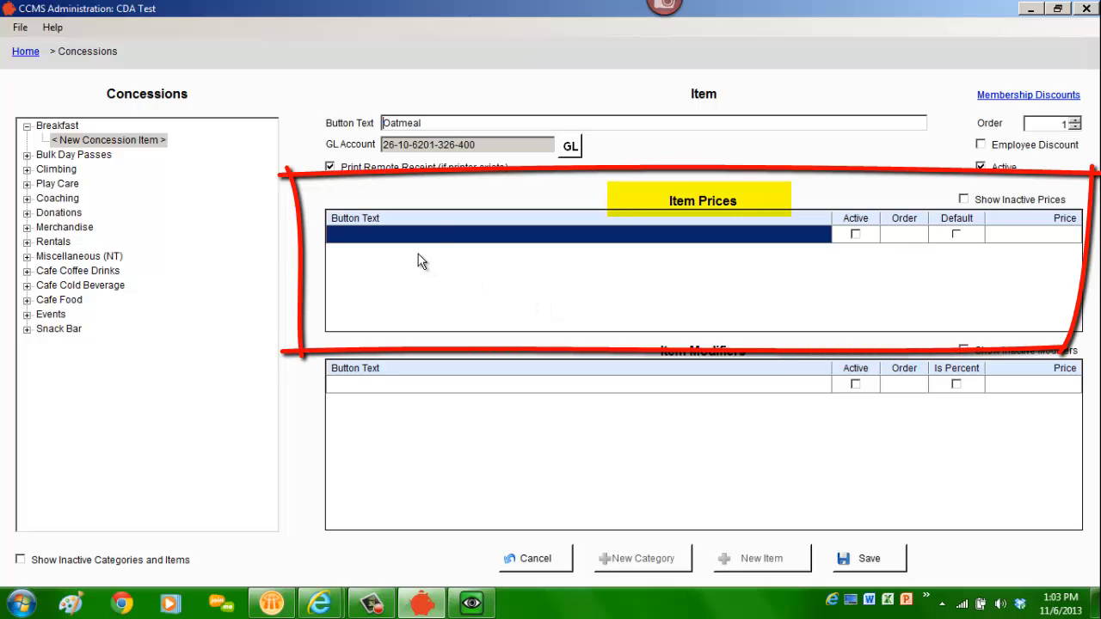
Add Cup and Bowl as item price levels and extend the item's button text to Oatmeal Breakfast.
{"action": "left_click", "coordinate": [430, 234]}
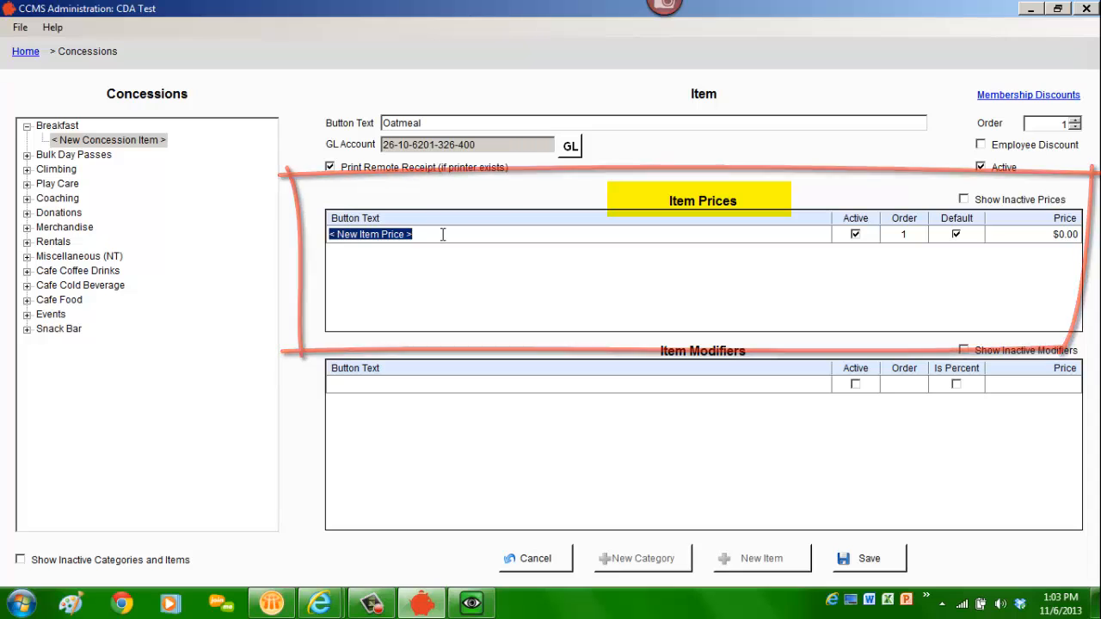
{"action": "type", "text": "Cup"}
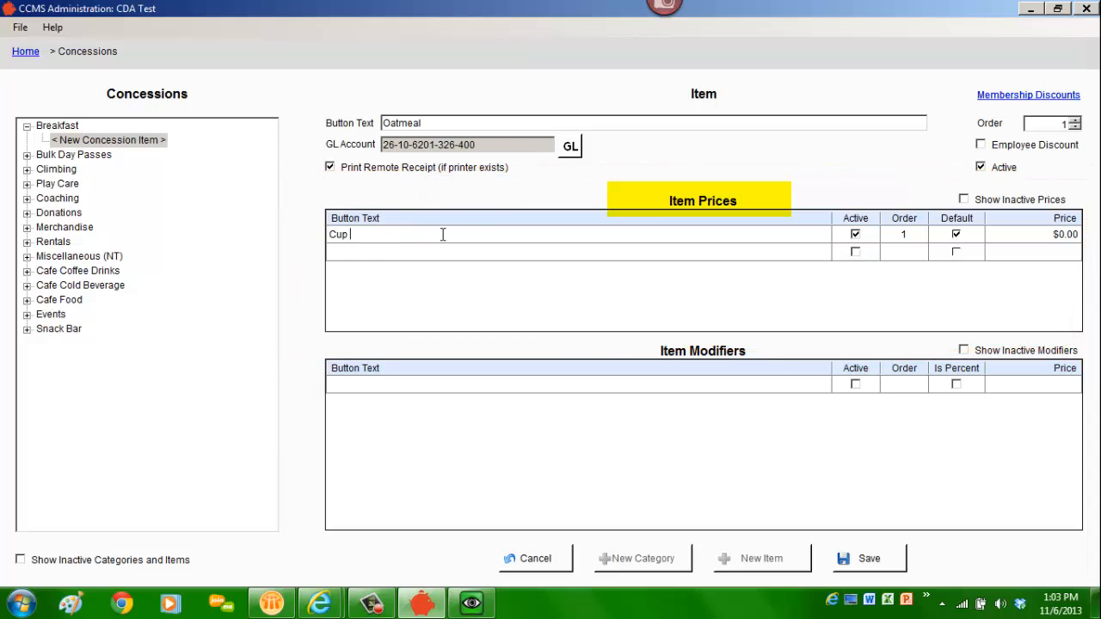
{"action": "left_click", "coordinate": [439, 250]}
{"action": "type", "text": "B"}
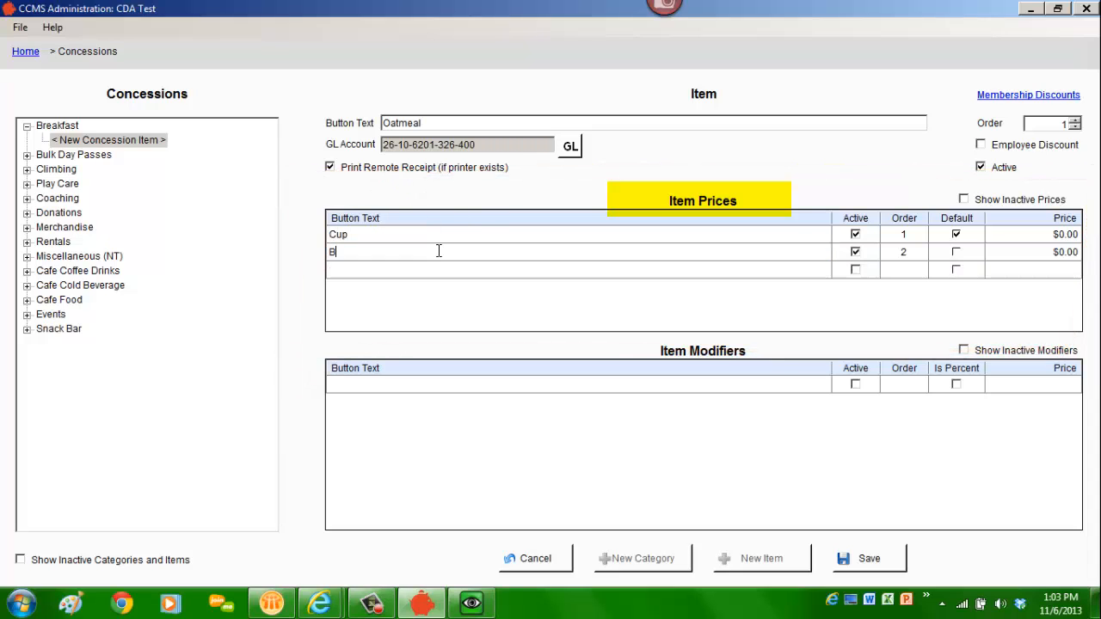
{"action": "type", "text": "owl"}
{"action": "left_click", "coordinate": [706, 121]}
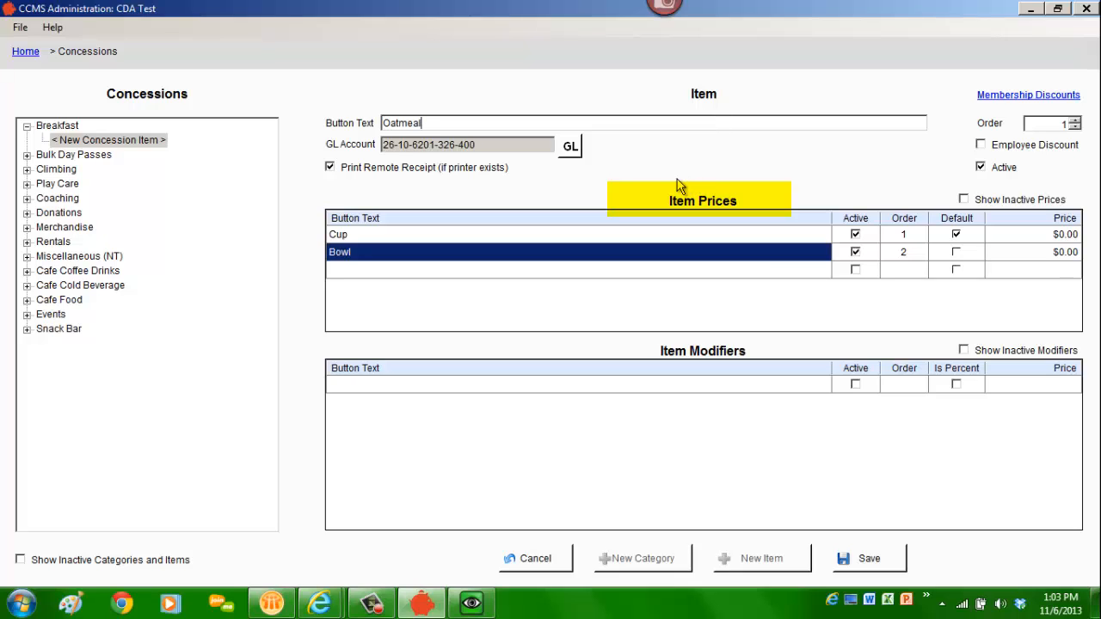
{"action": "type", "text": "Breakfast"}
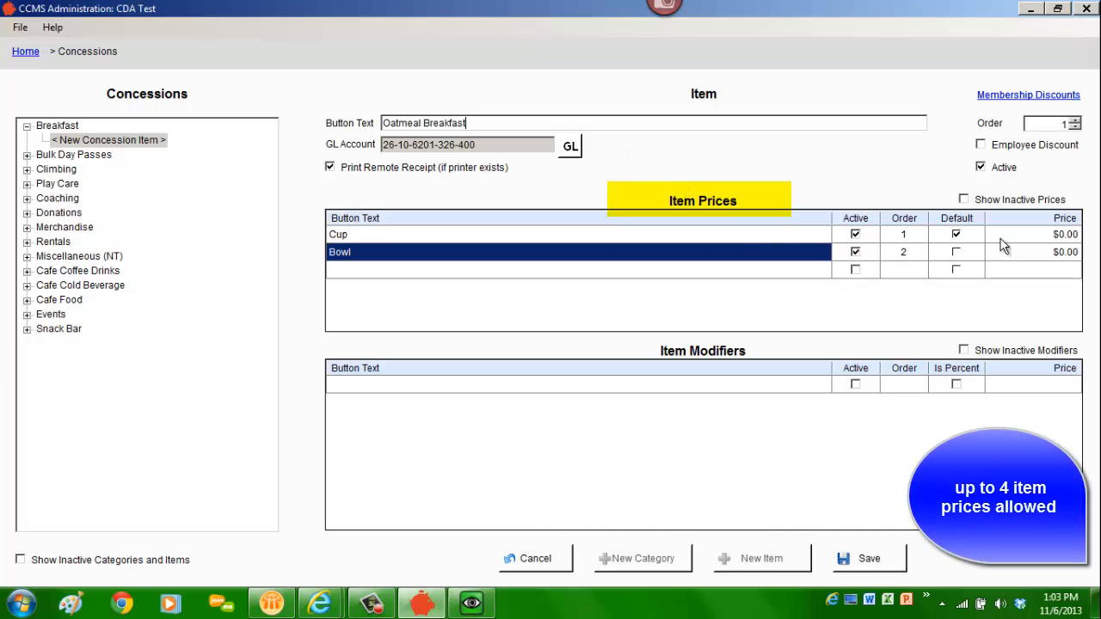
Set the item prices to $1.50 for Cup and $3.00 for Bowl.
{"action": "left_click", "coordinate": [1036, 242]}
{"action": "type", "text": "1.50"}
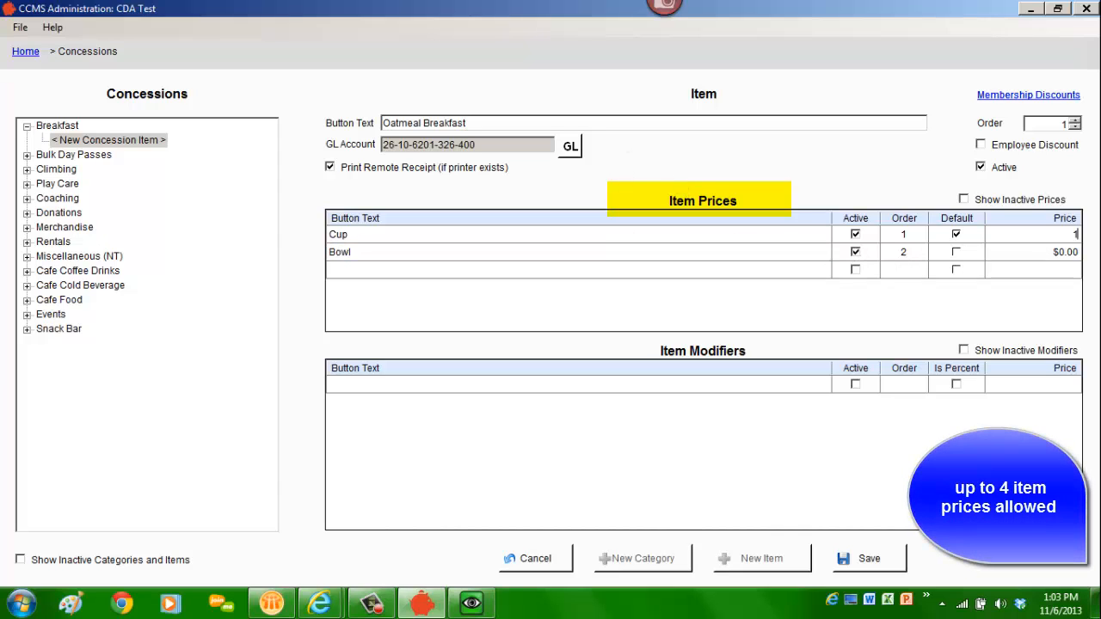
{"action": "left_click", "coordinate": [1026, 251]}
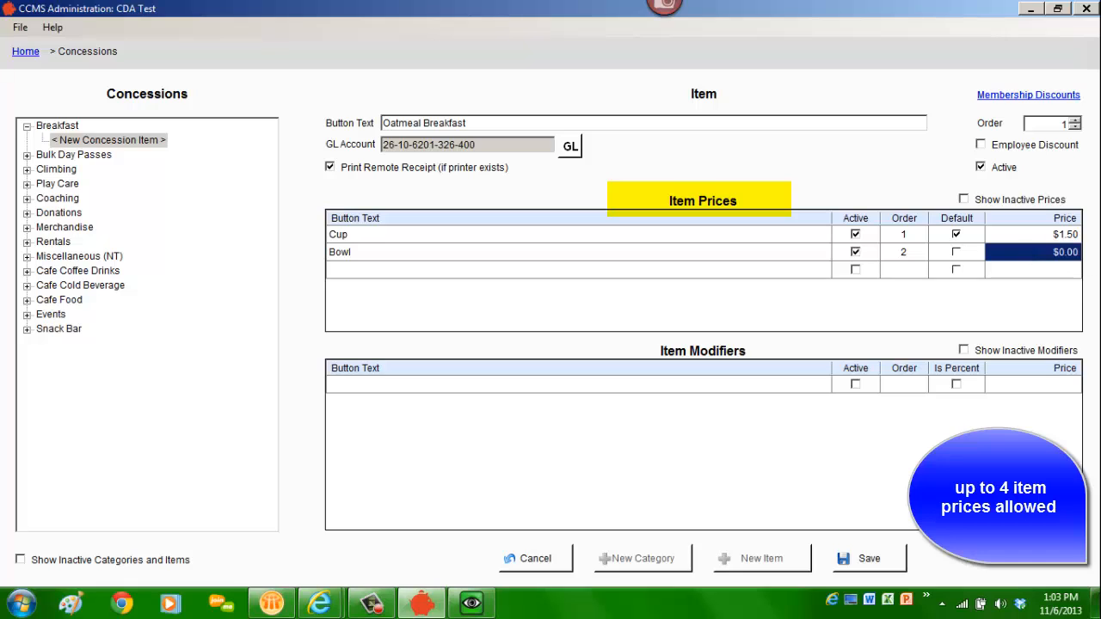
{"action": "type", "text": "3.00"}
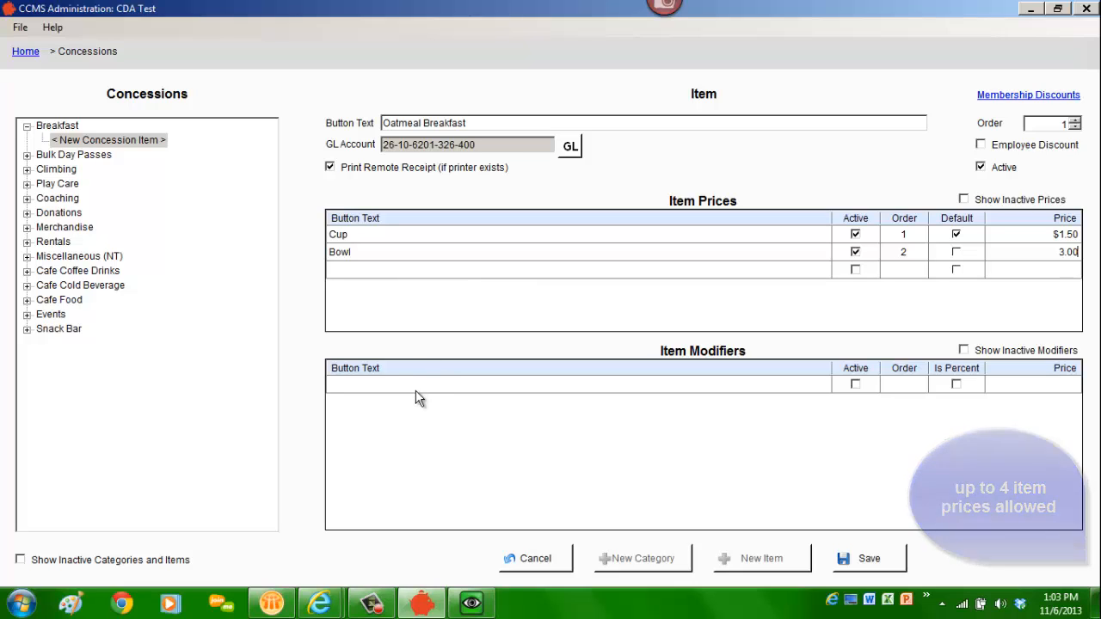
Add an item modifier named Add Sugar to Oatmeal Breakfast, keeping its default price.
{"action": "left_click", "coordinate": [370, 384]}
{"action": "left_click", "coordinate": [463, 388]}
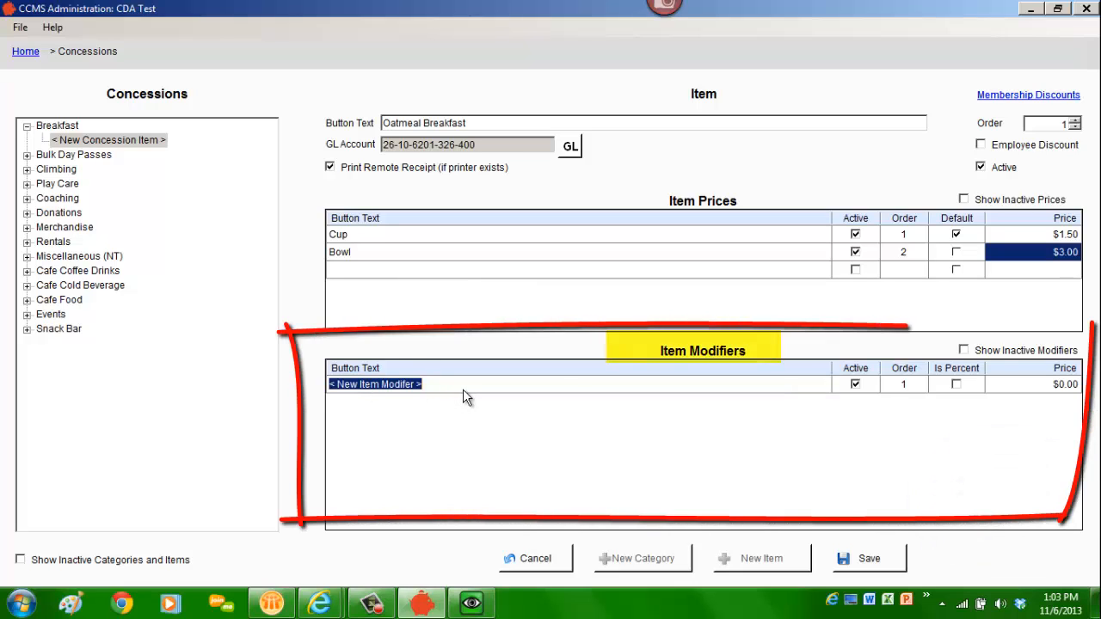
{"action": "type", "text": "Add Sug"}
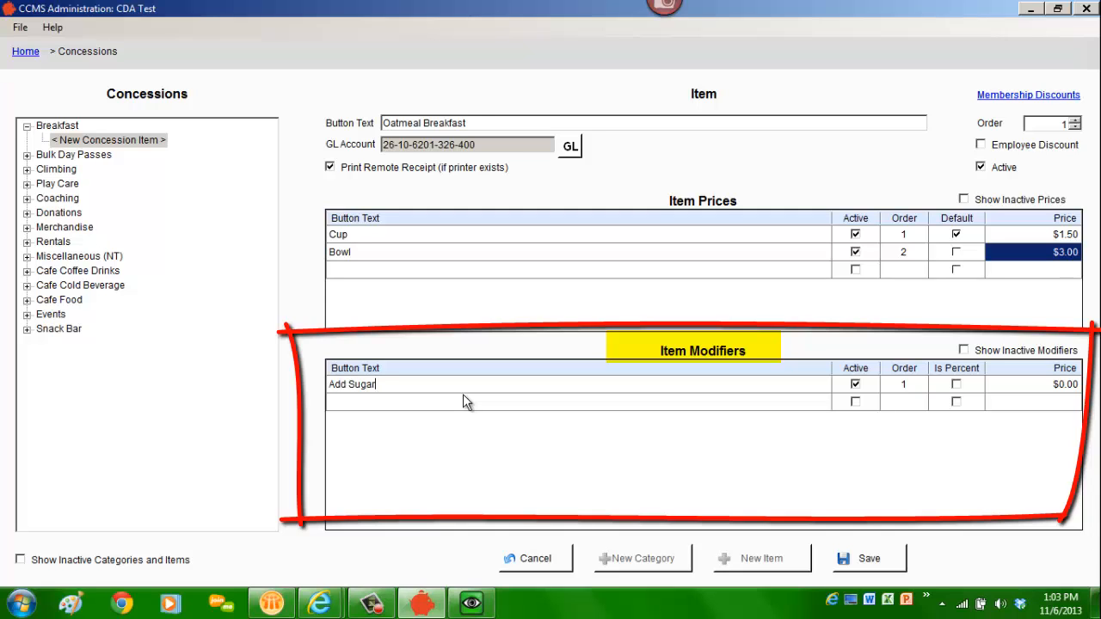
{"action": "type", "text": "ar"}
{"action": "key", "text": "Tab"}
{"action": "key", "text": "Tab"}
{"action": "key", "text": "Tab"}
{"action": "key", "text": "Tab"}
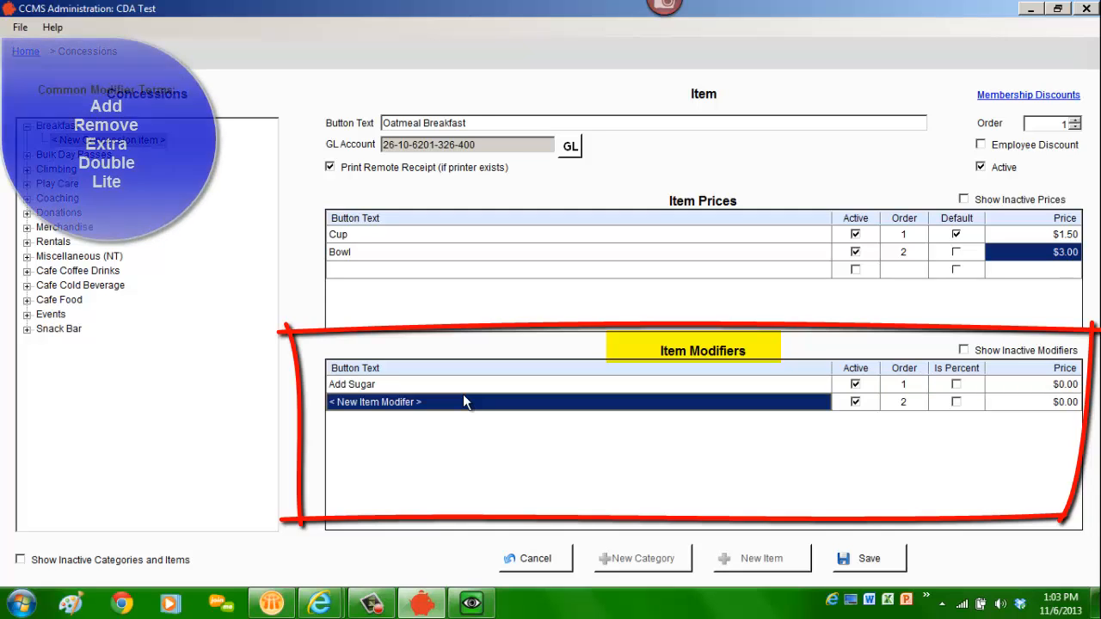
Add a second item modifier named Add Cinnamon, keeping its default price.
{"action": "type", "text": "Add Cinna"}
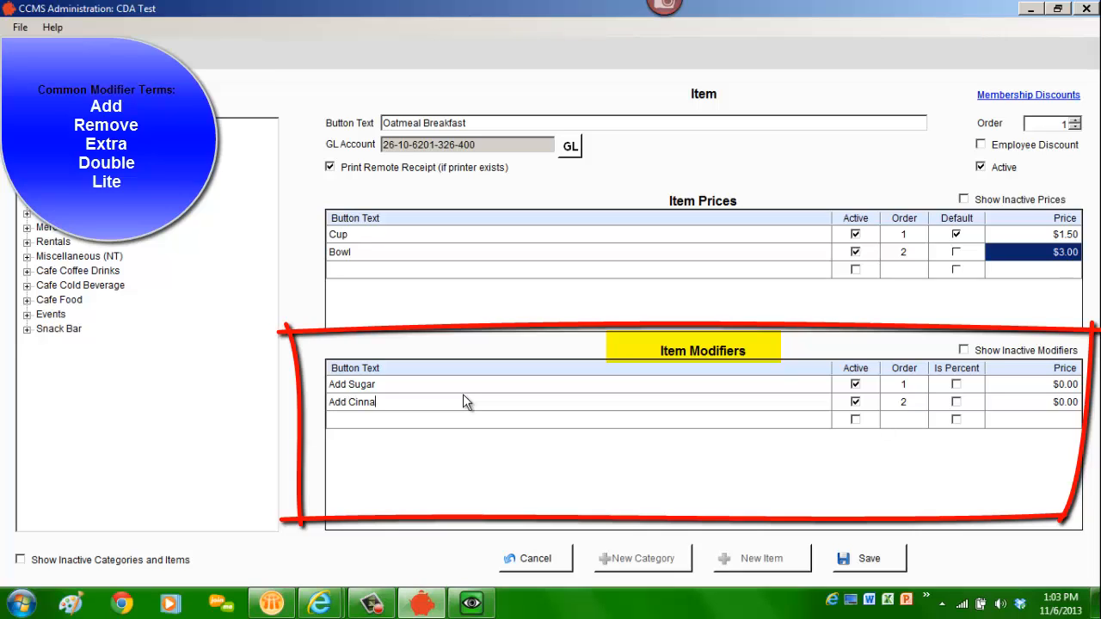
{"action": "type", "text": "mon"}
{"action": "key", "text": "Tab"}
{"action": "key", "text": "Tab"}
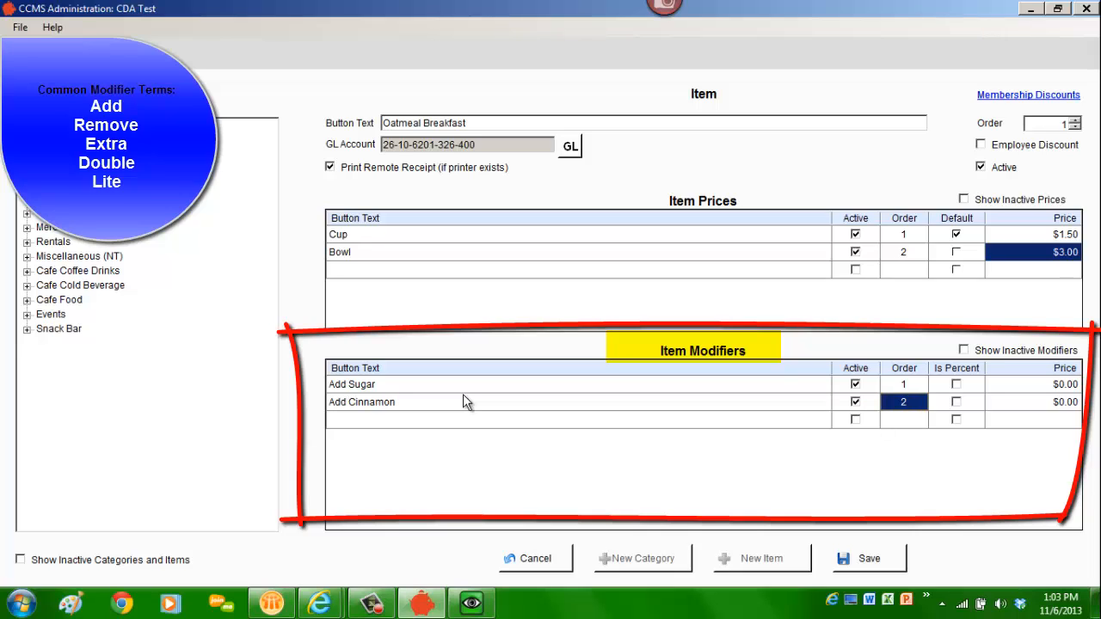
{"action": "key", "text": "Tab"}
{"action": "key", "text": "Tab"}
{"action": "key", "text": "Tab"}
Add a third item modifier named Add Dried Fruit priced at $1.00 and save the Oatmeal Breakfast item.
{"action": "type", "text": "A"}
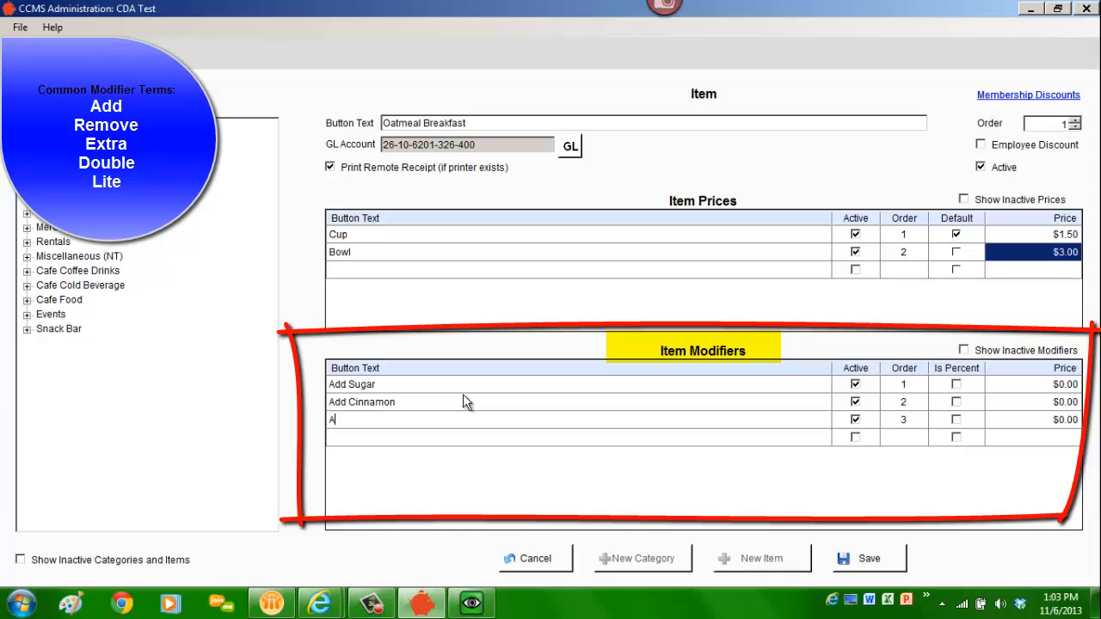
{"action": "type", "text": "dd Drie"}
{"action": "key", "text": "Tab"}
{"action": "key", "text": "Tab"}
{"action": "key", "text": "Tab"}
{"action": "key", "text": "Tab"}
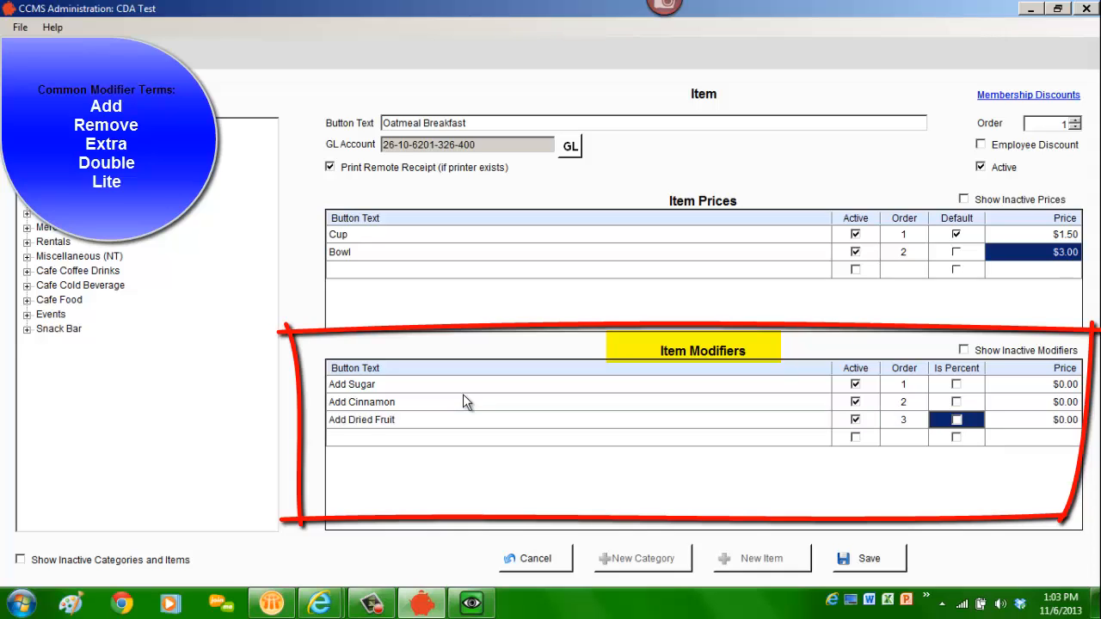
{"action": "type", "text": "1"}
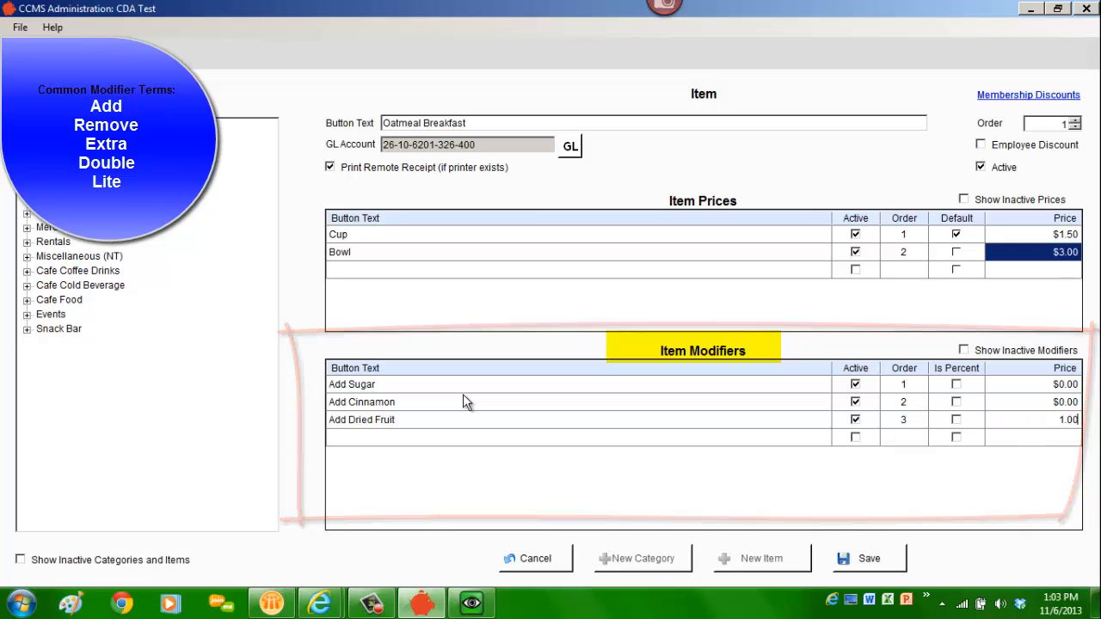
{"action": "key", "text": "Tab"}
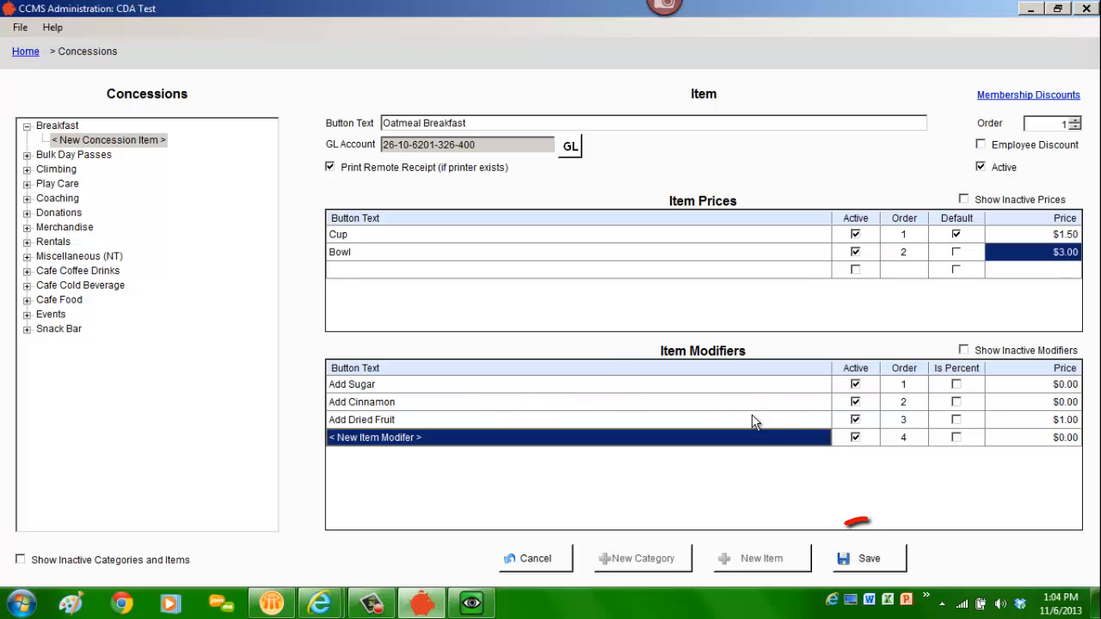
{"action": "left_click", "coordinate": [870, 561]}
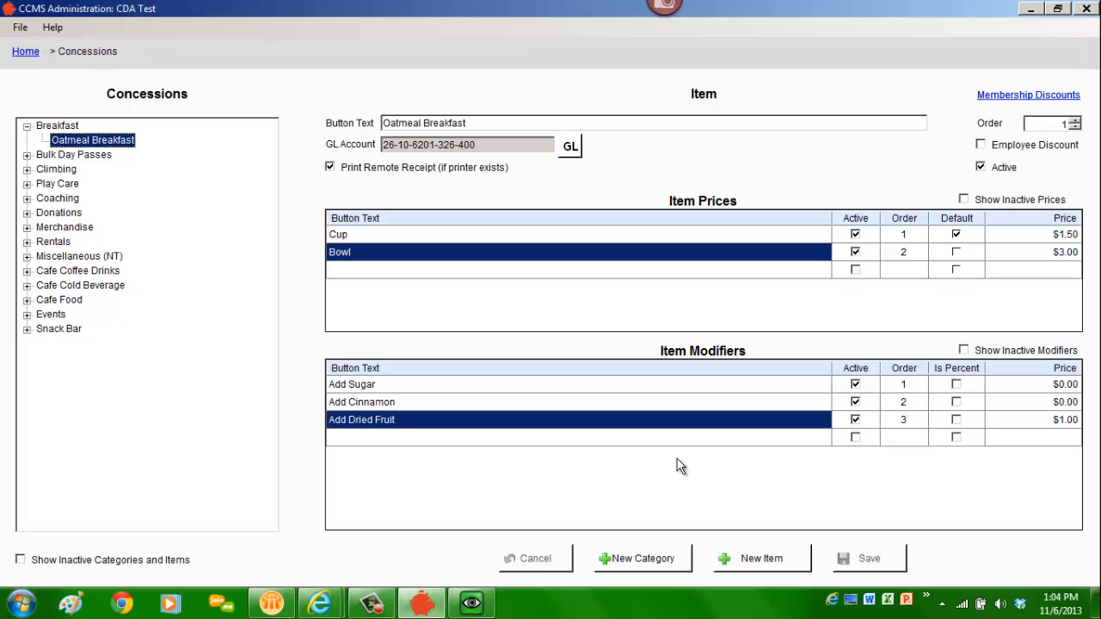
Create a new concession item named Cereal in the Breakfast category.
{"action": "left_click", "coordinate": [761, 558]}
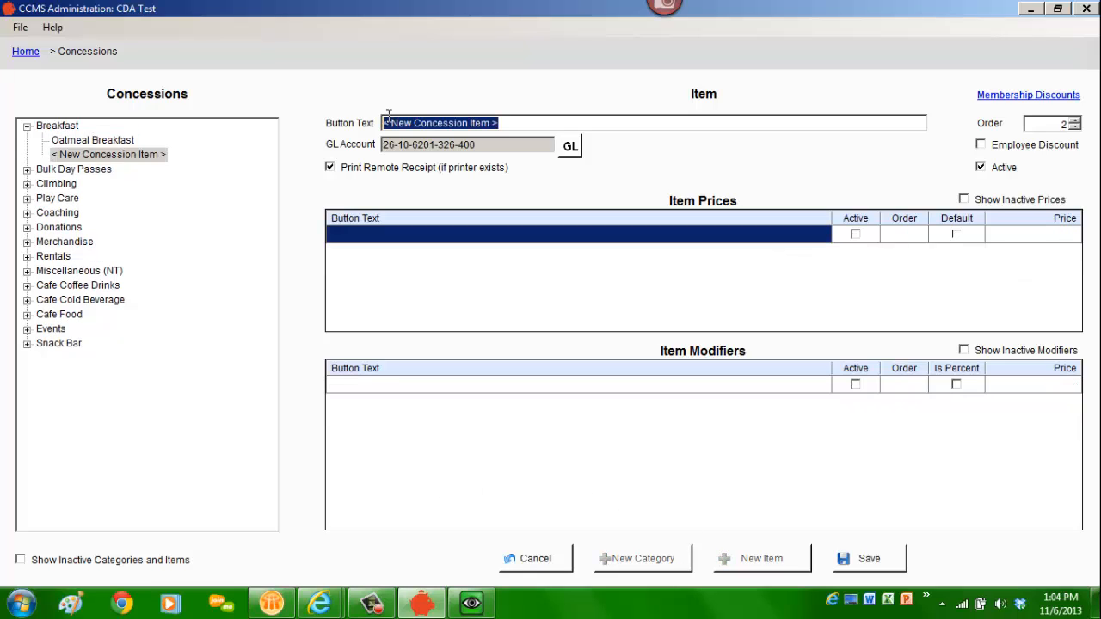
{"action": "type", "text": "Cereal"}
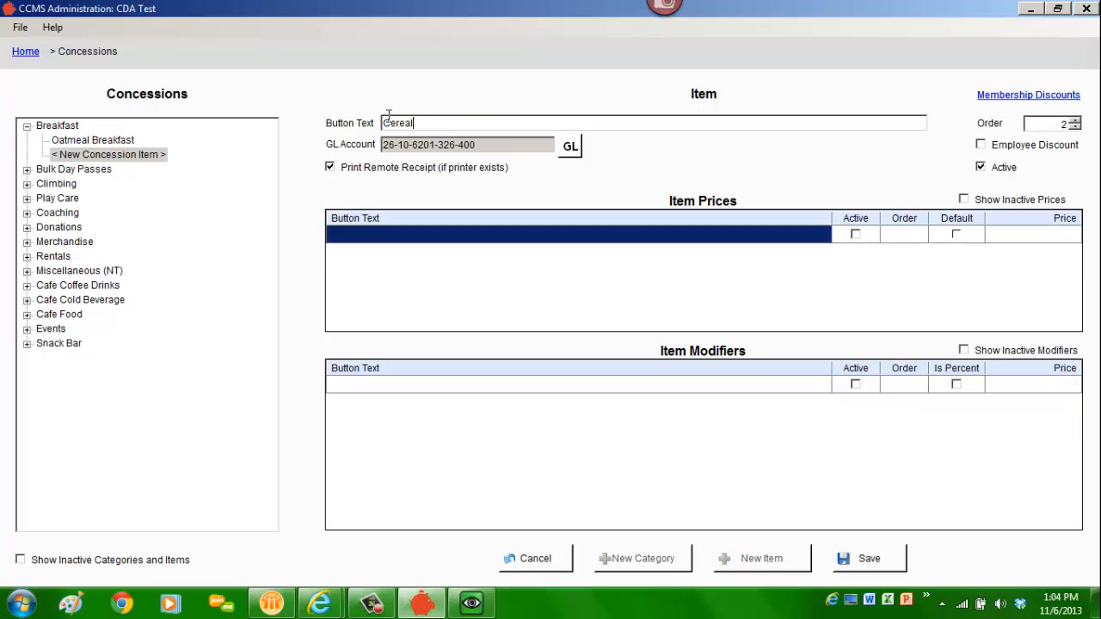
{"action": "key", "text": "Tab"}
Add an item price named Bowl at $1.99 to the Cereal item.
{"action": "left_click", "coordinate": [360, 246]}
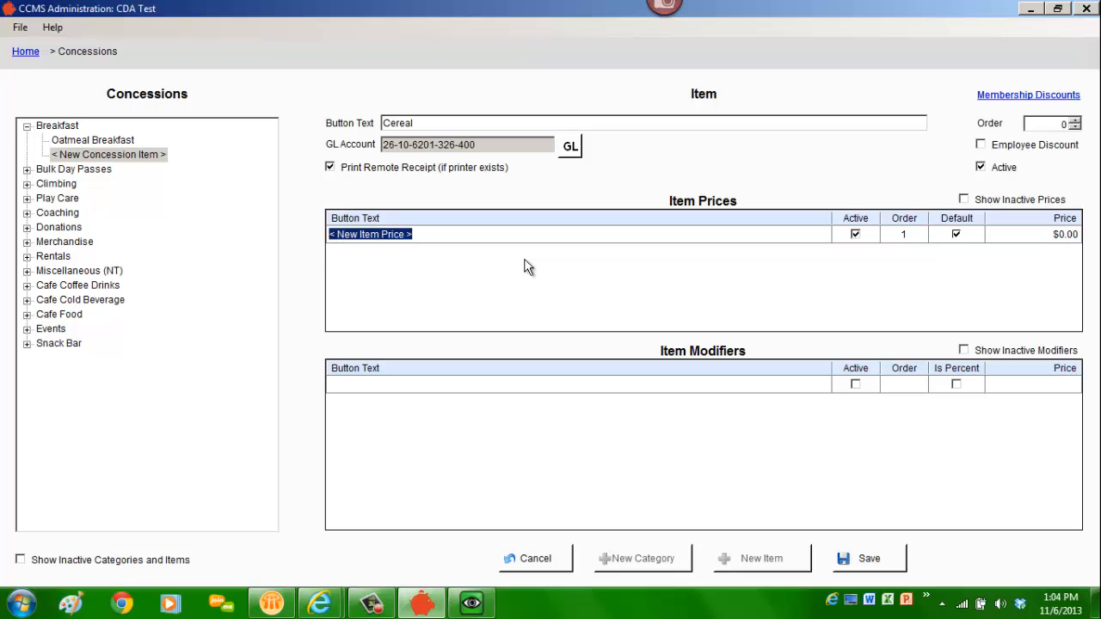
{"action": "type", "text": "Bowl"}
{"action": "key", "text": "Tab"}
{"action": "key", "text": "Tab"}
{"action": "key", "text": "Tab"}
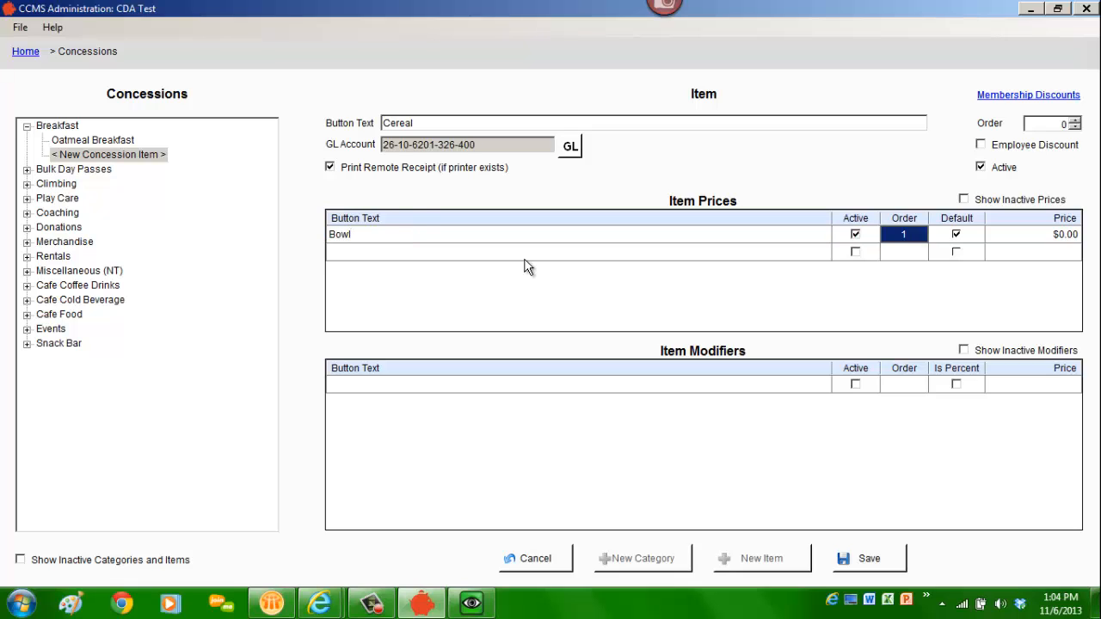
{"action": "key", "text": "Tab"}
{"action": "type", "text": "1.99"}
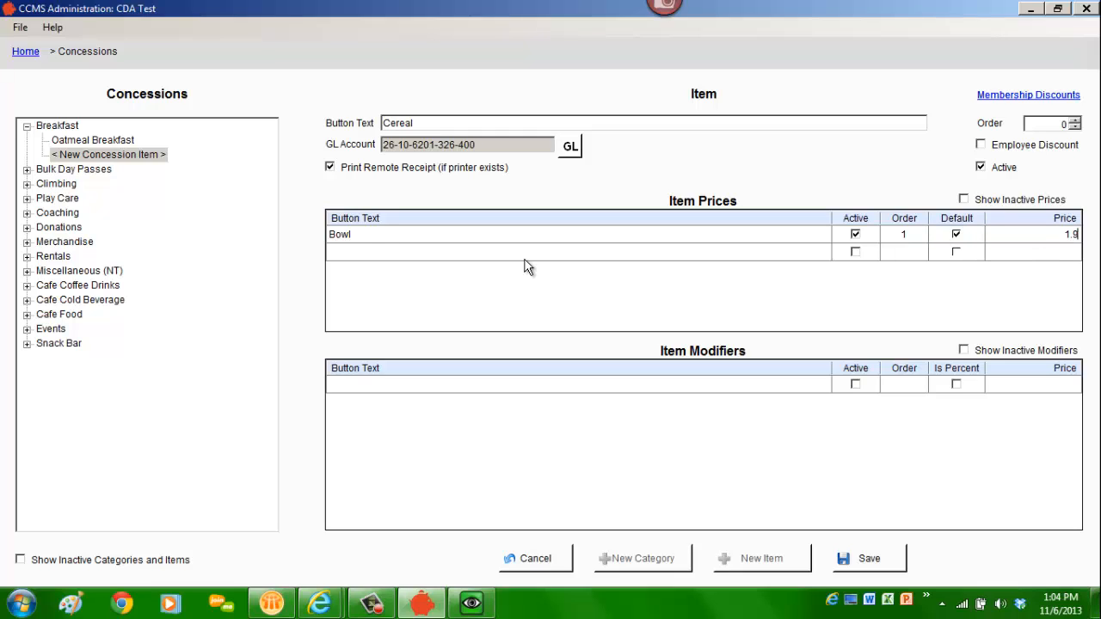
Add an item modifier named Add Fruit priced at $2.00 to the Cereal item.
{"action": "left_click", "coordinate": [367, 389]}
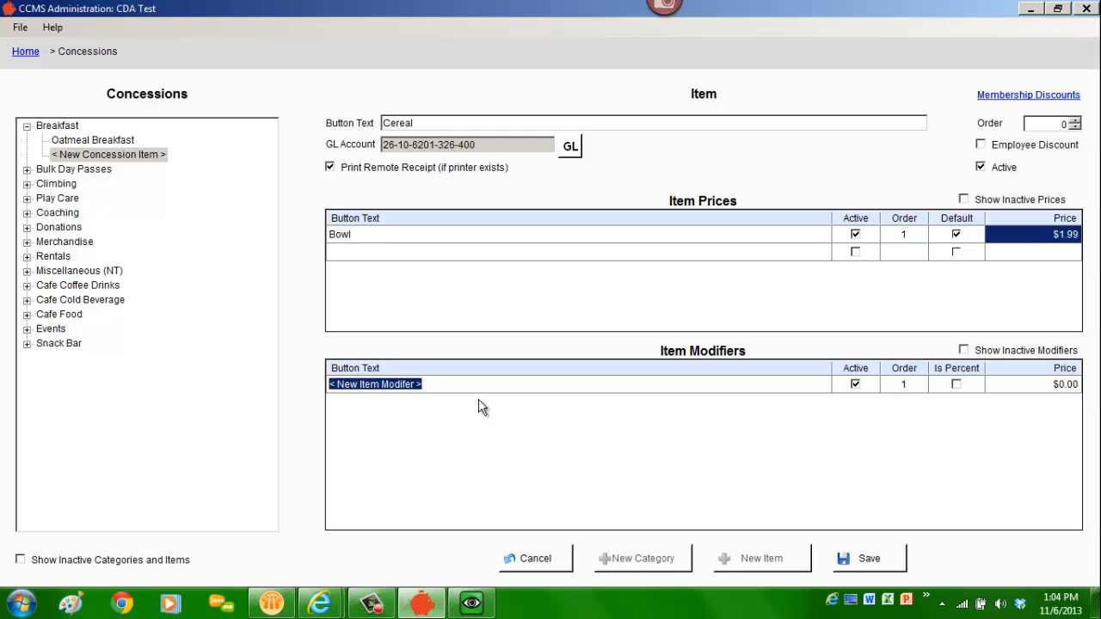
{"action": "type", "text": "Add Fruit"}
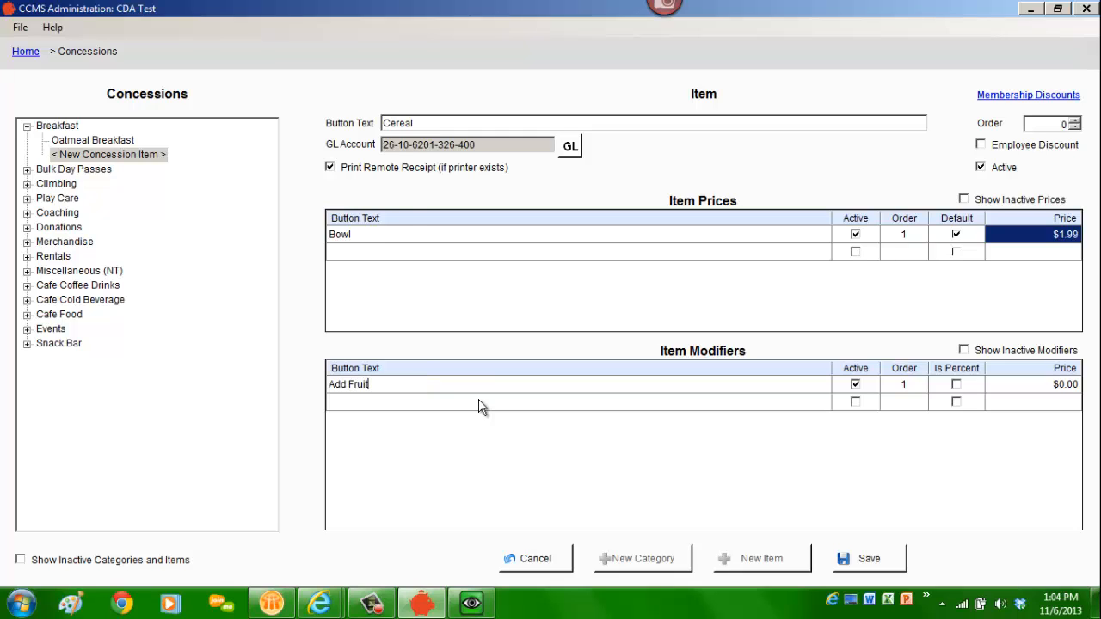
{"action": "key", "text": "Tab"}
{"action": "key", "text": "Tab"}
{"action": "key", "text": "Tab"}
{"action": "key", "text": "Tab"}
{"action": "key", "text": "Tab"}
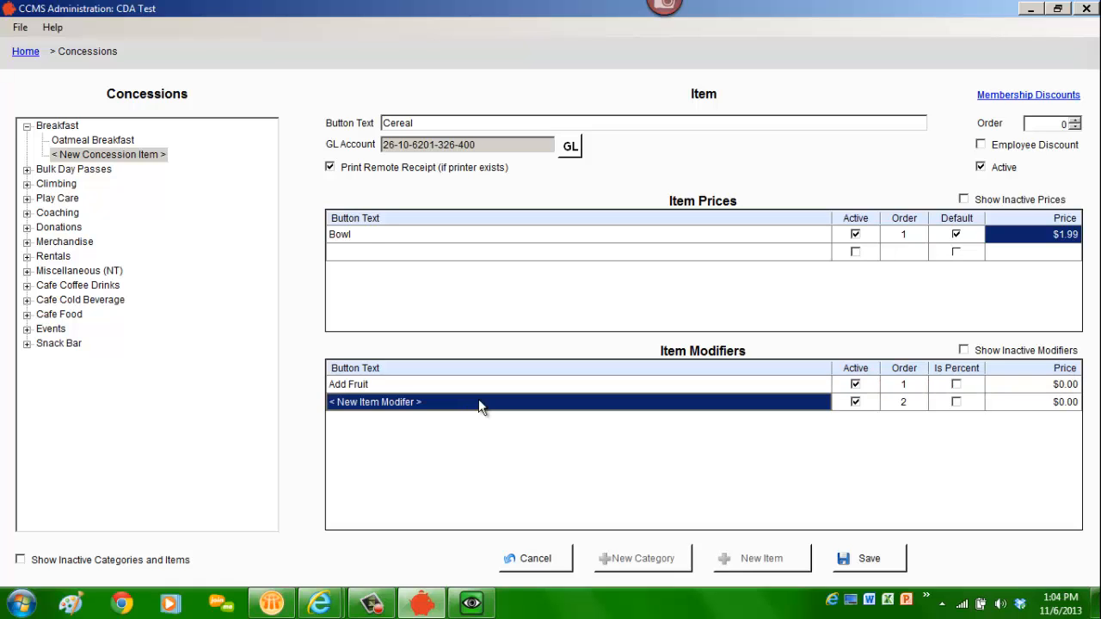
{"action": "left_click", "coordinate": [1058, 387]}
{"action": "type", "text": "2"}
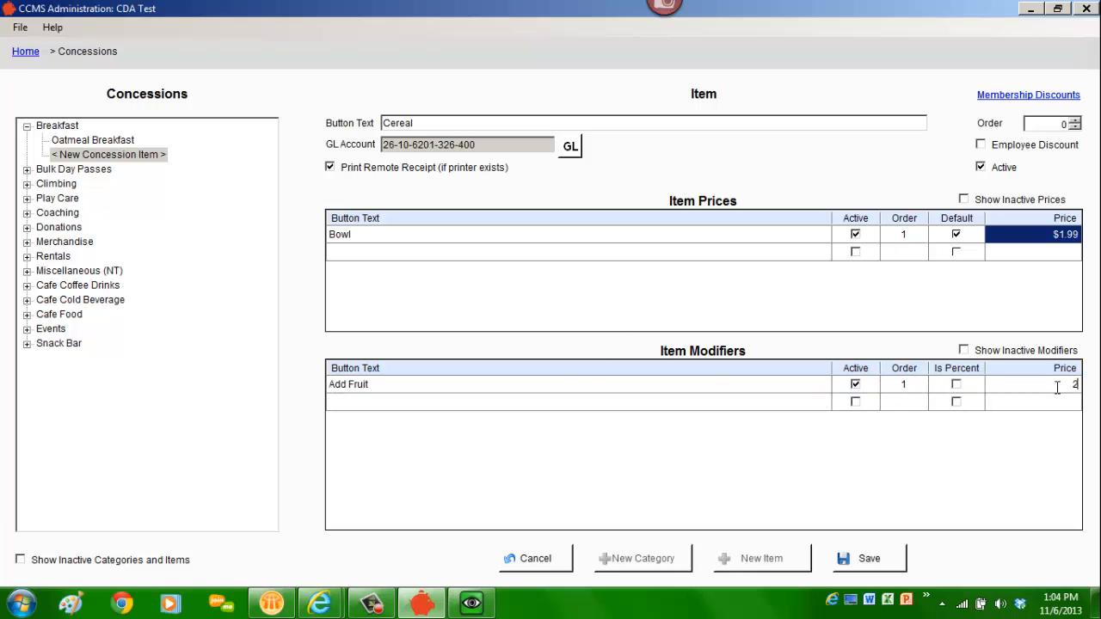
{"action": "type", "text": ".00"}
{"action": "key", "text": "Tab"}
Add a second Cereal modifier named Add Sugar, keeping its default price, and save the item.
{"action": "type", "text": "A"}
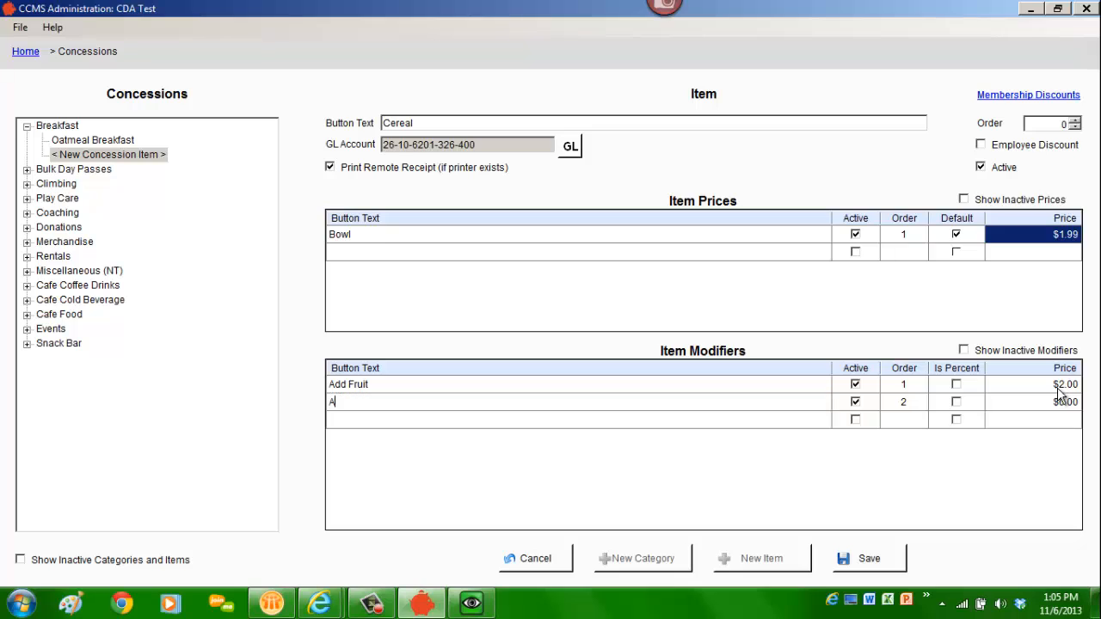
{"action": "type", "text": "dd Sugar"}
{"action": "key", "text": "Tab"}
{"action": "key", "text": "Tab"}
{"action": "key", "text": "Tab"}
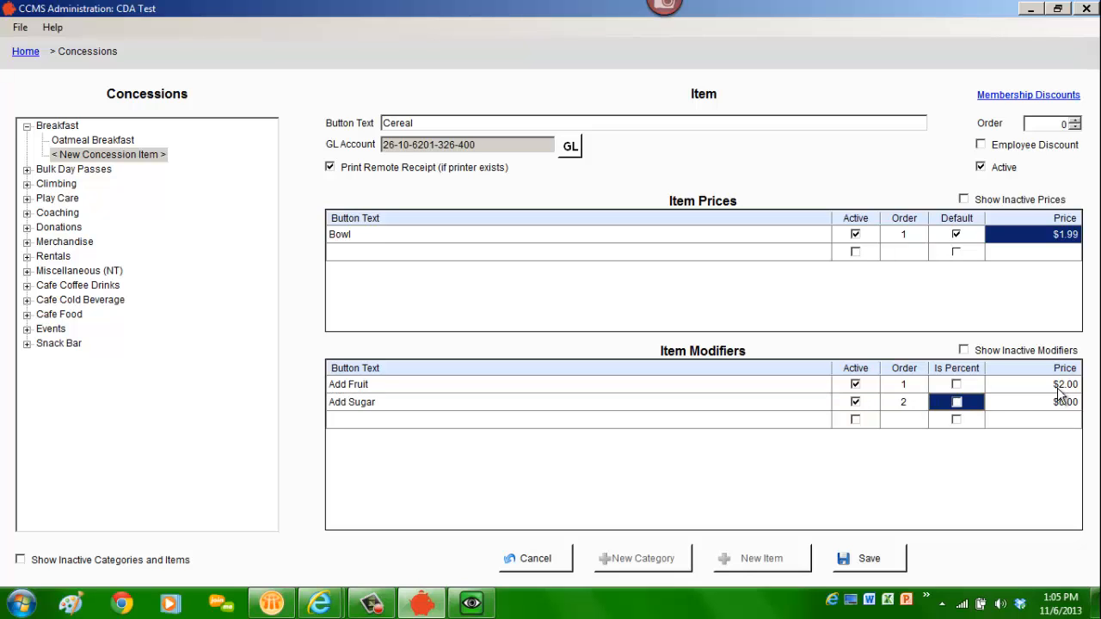
{"action": "key", "text": "Tab"}
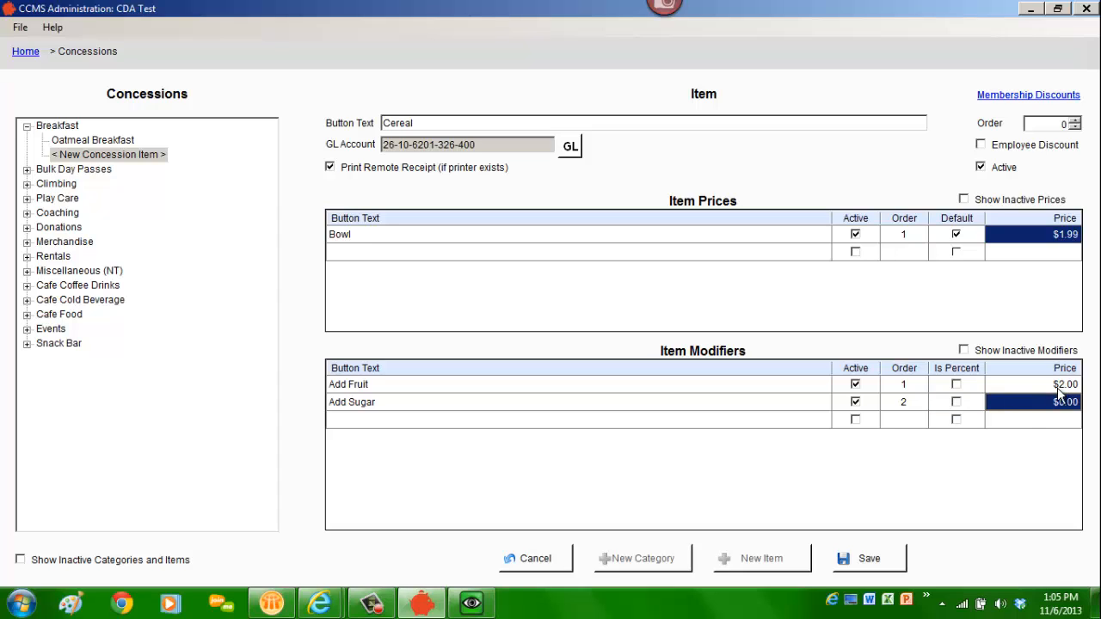
{"action": "left_click", "coordinate": [899, 563]}
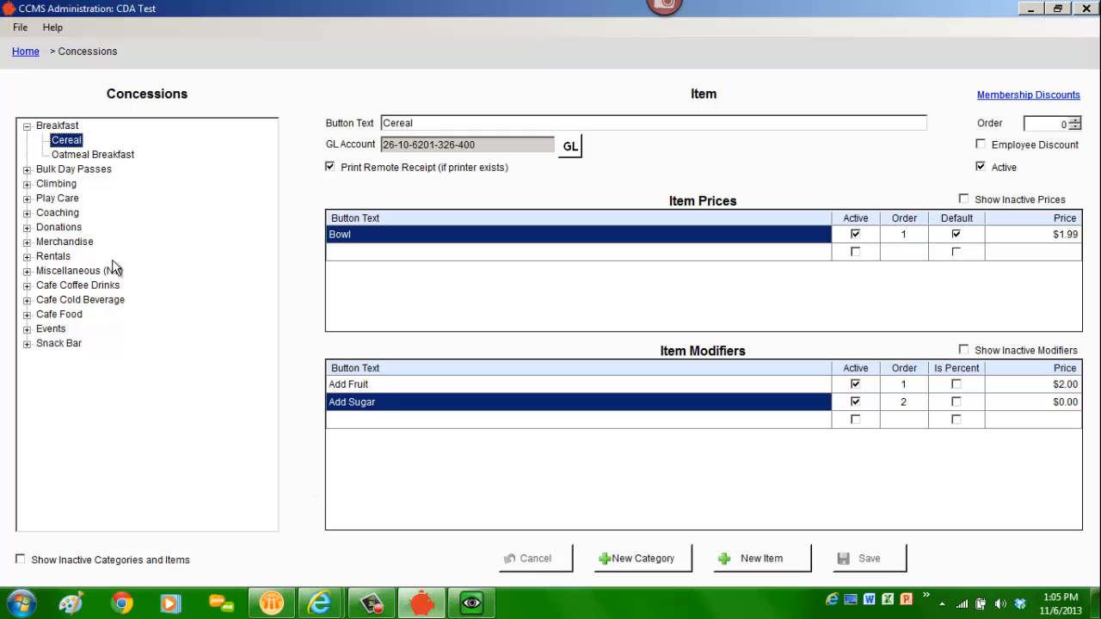
Make the Italian Soda Med item in the Cafe Cold Beverage category inactive and save it.
{"action": "left_click", "coordinate": [26, 299]}
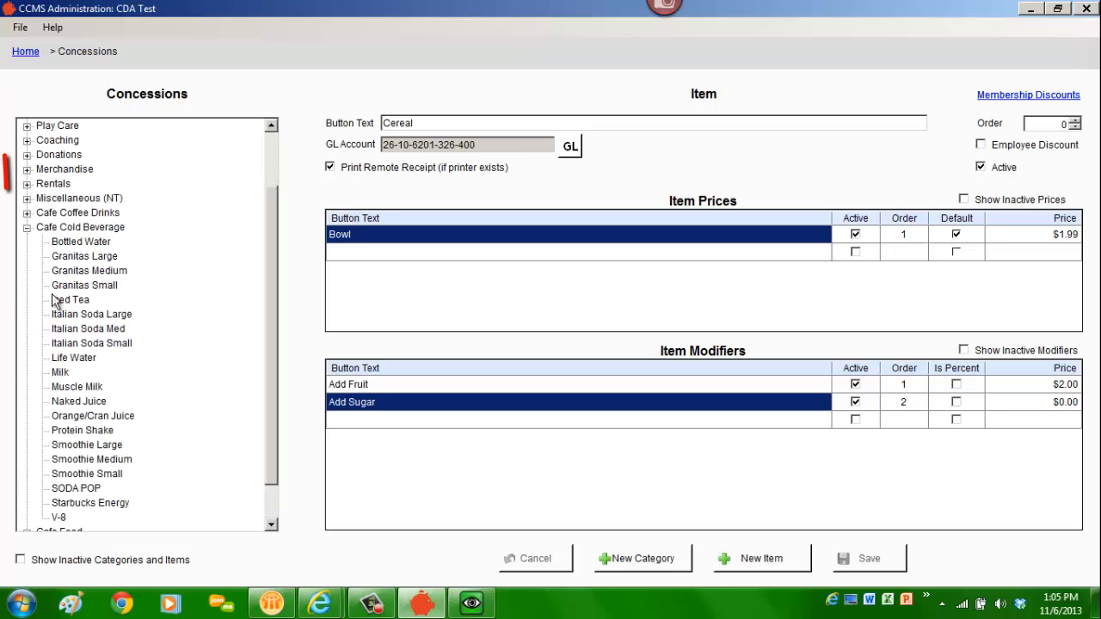
{"action": "left_click_drag", "start_coordinate": [266, 255], "coordinate": [266, 290]}
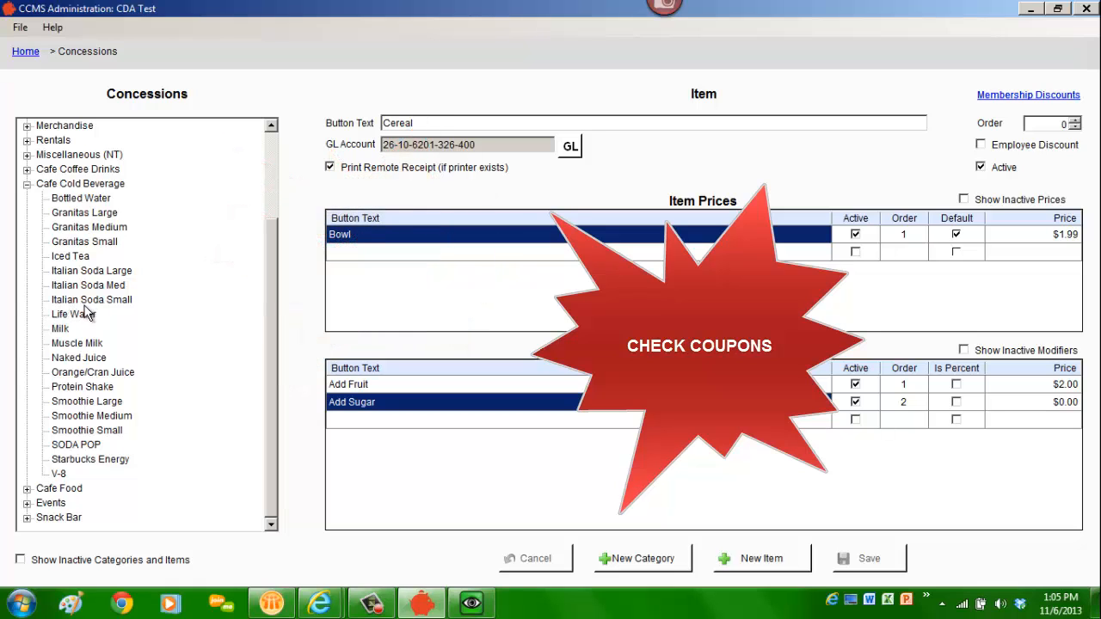
{"action": "left_click", "coordinate": [114, 272]}
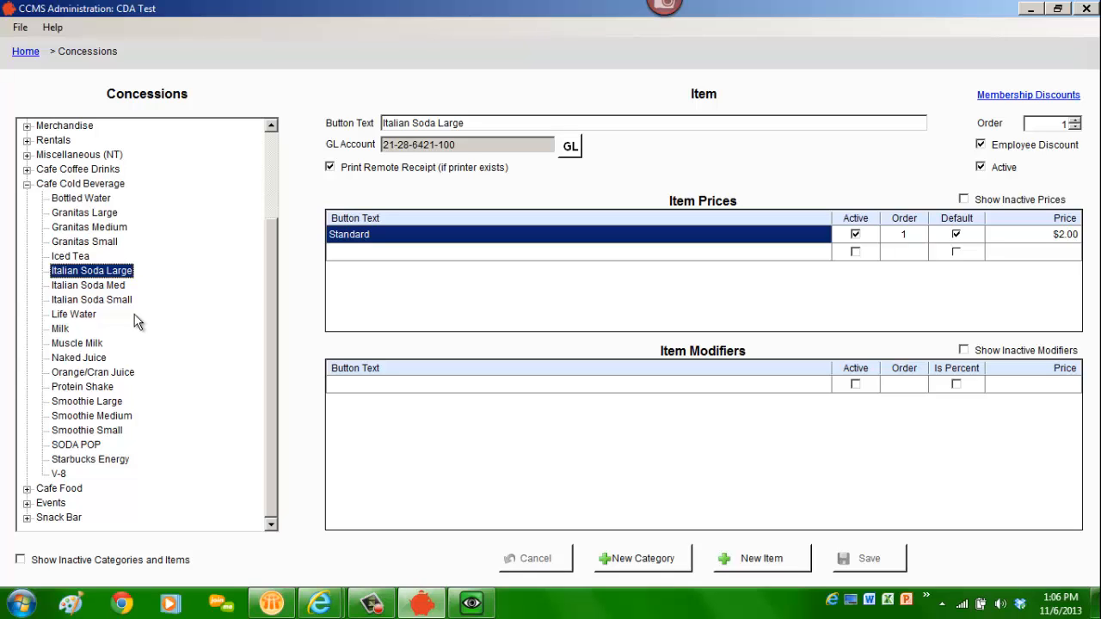
{"action": "left_click", "coordinate": [109, 288]}
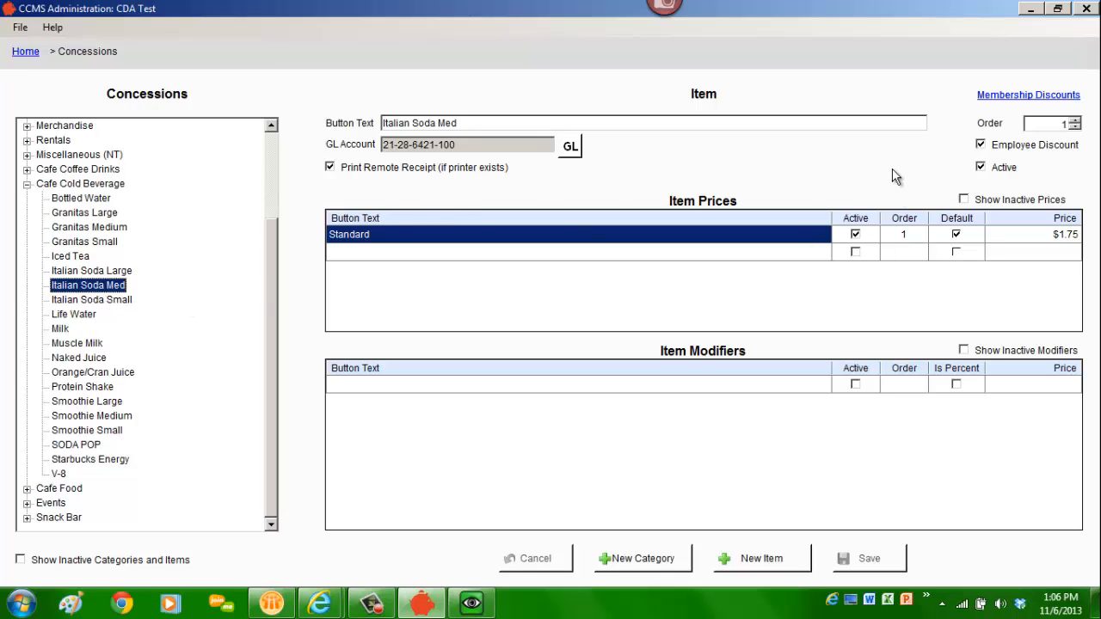
{"action": "left_click", "coordinate": [981, 168]}
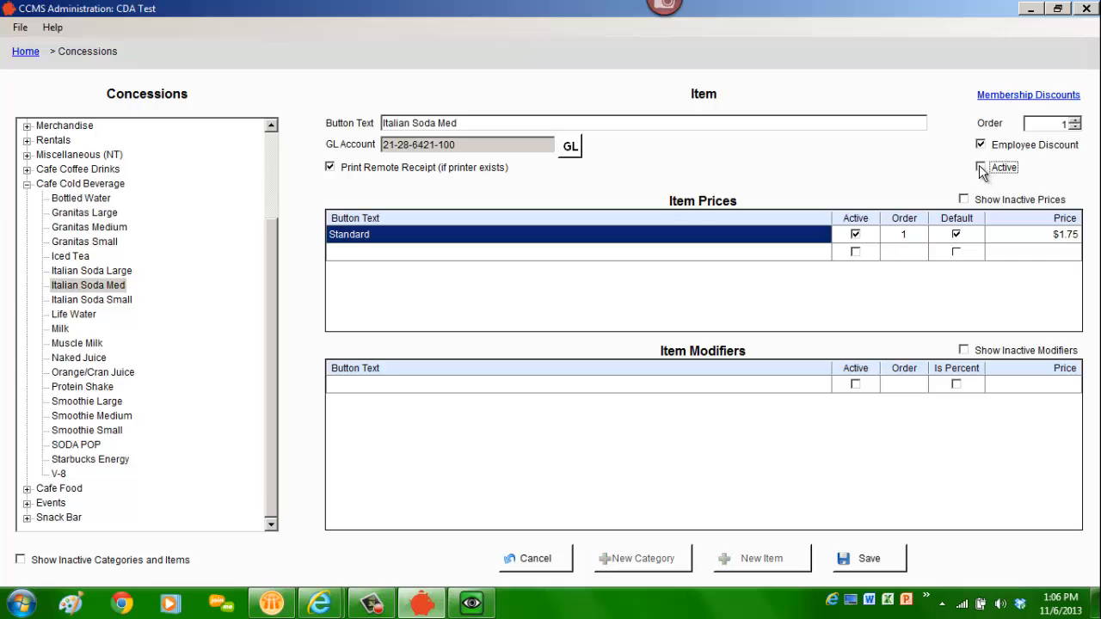
{"action": "left_click", "coordinate": [887, 558]}
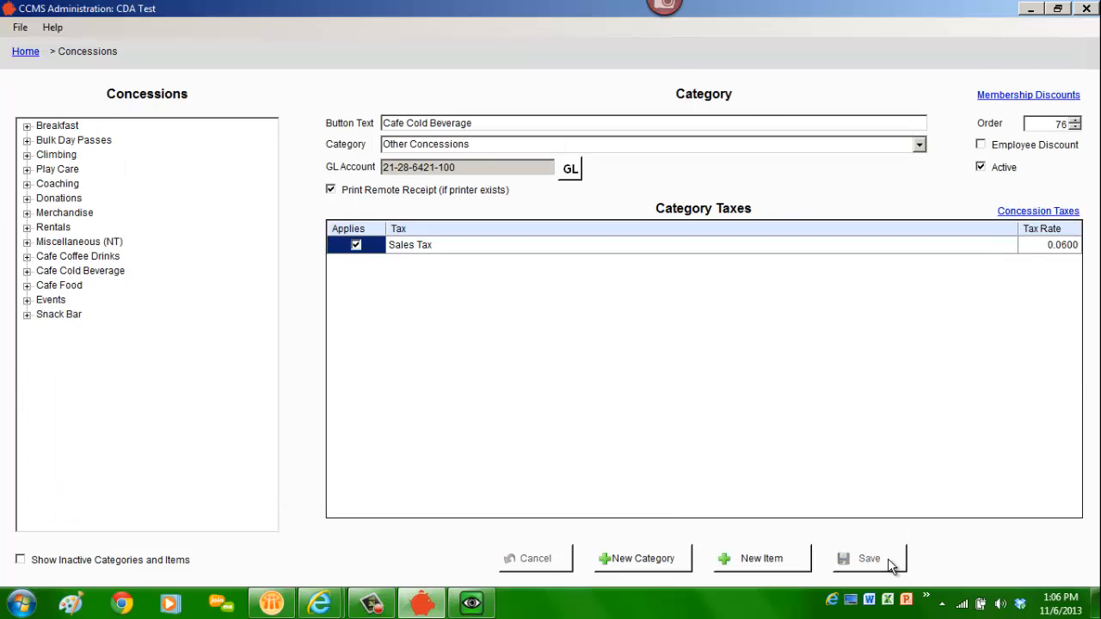
Make the Italian Soda Small item in the Cafe Cold Beverage category inactive and save it.
{"action": "left_click", "coordinate": [27, 271]}
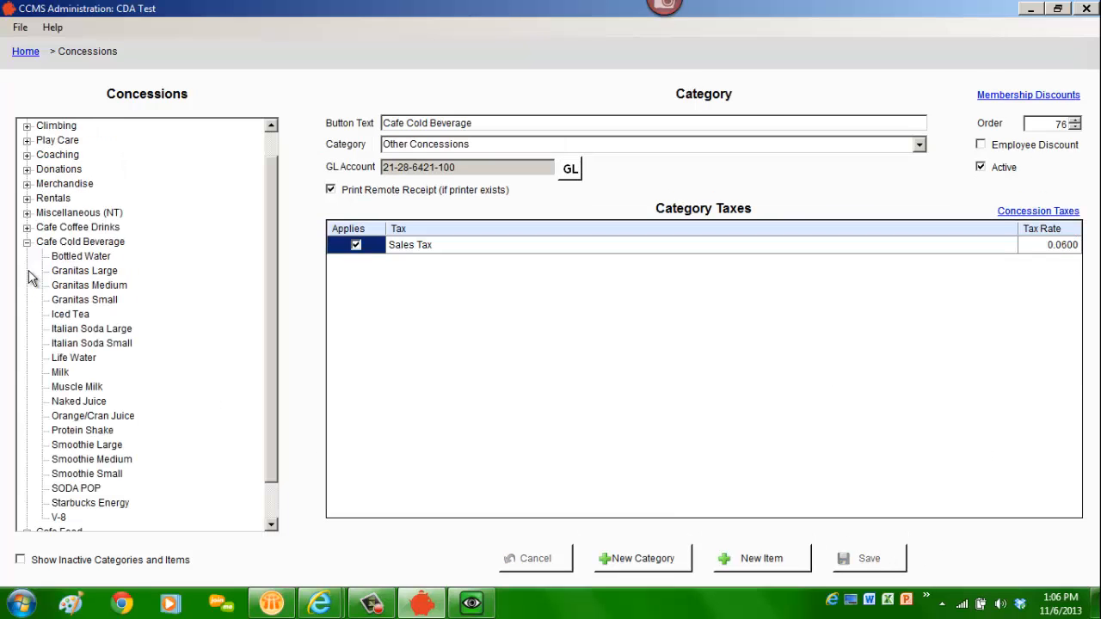
{"action": "left_click", "coordinate": [112, 343]}
{"action": "left_click", "coordinate": [982, 169]}
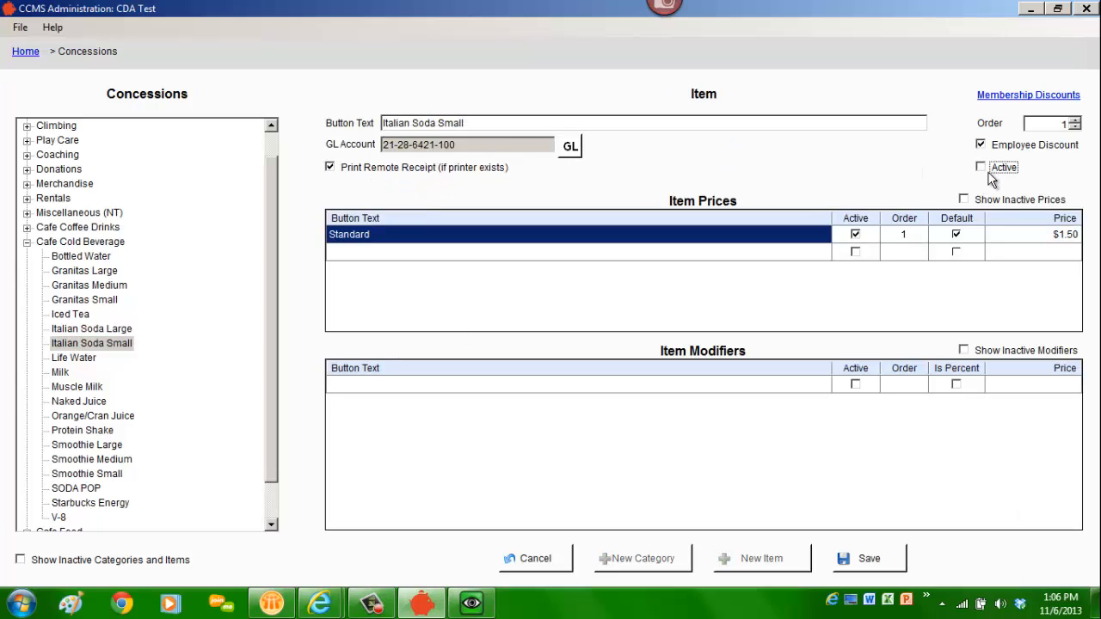
{"action": "left_click", "coordinate": [882, 568]}
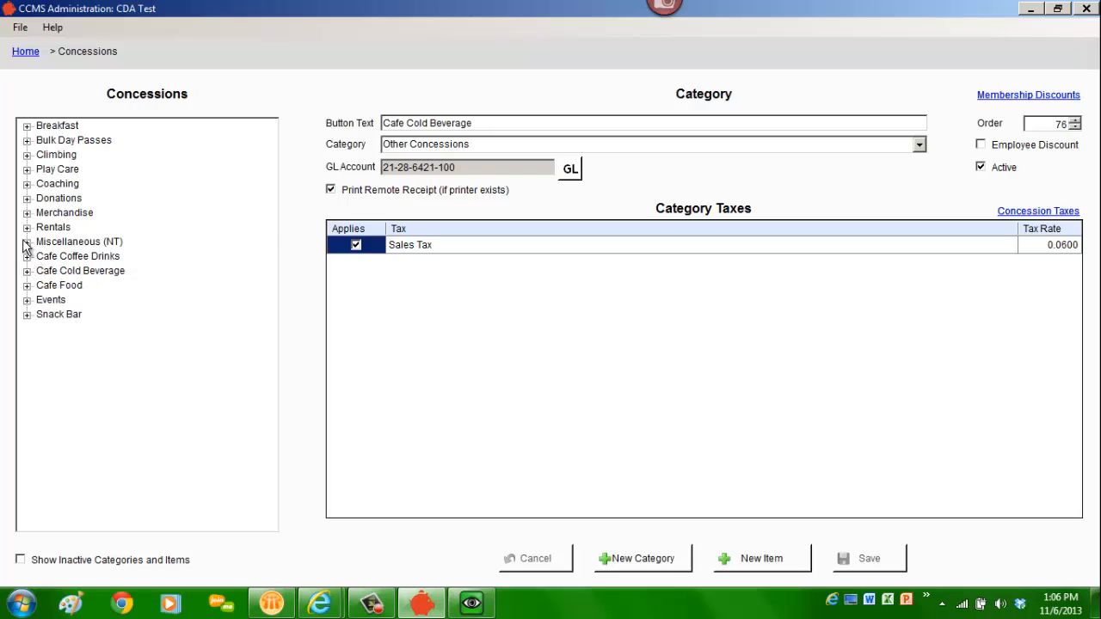
Rename the Italian Soda Large item in Cafe Cold Beverage to Italian Soda.
{"action": "left_click", "coordinate": [27, 270]}
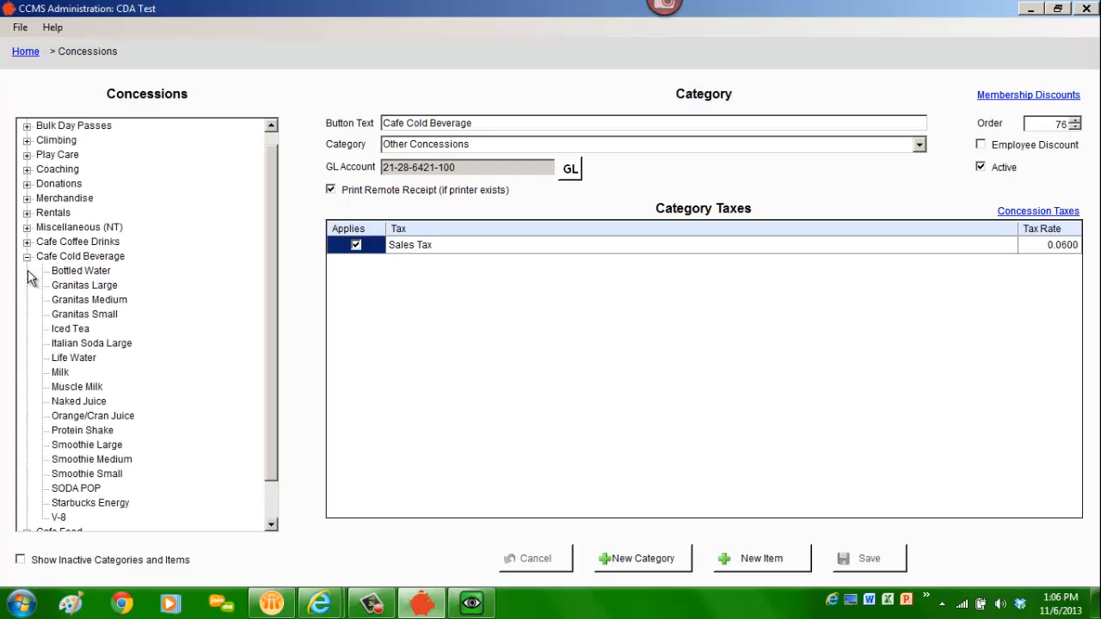
{"action": "left_click", "coordinate": [96, 287]}
{"action": "left_click", "coordinate": [93, 344]}
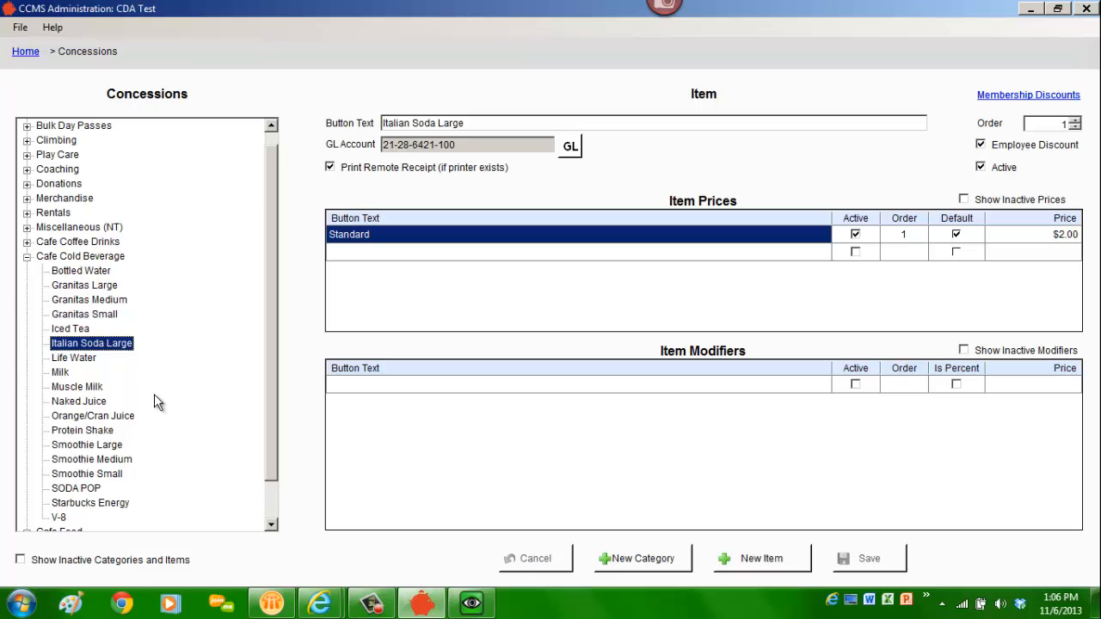
{"action": "left_click", "coordinate": [472, 123]}
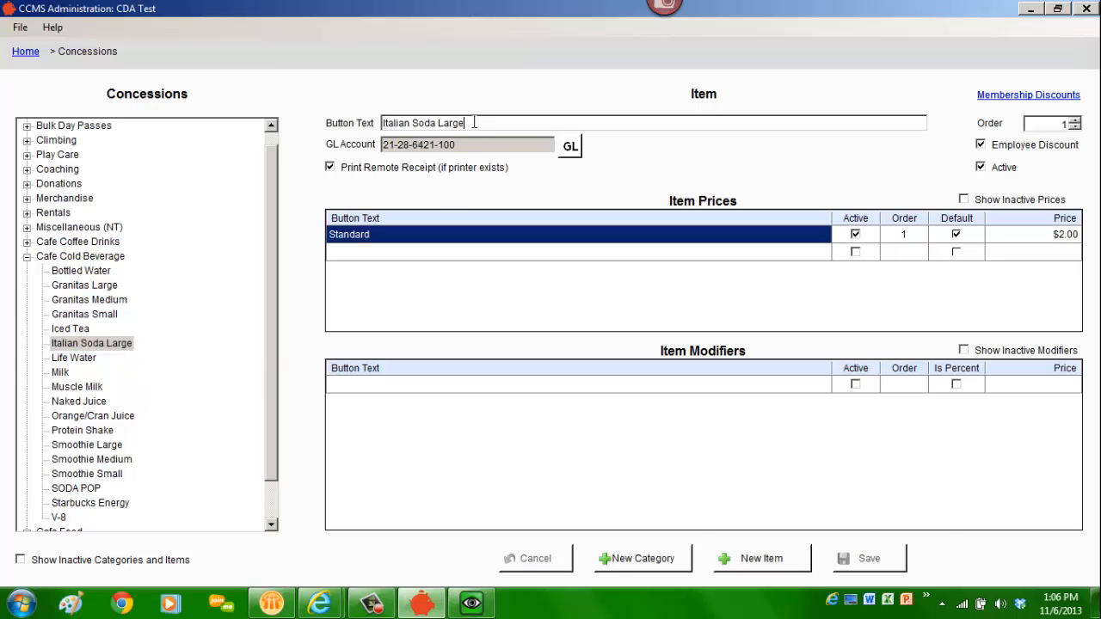
{"action": "key", "text": "BackSpace"}
{"action": "key", "text": "BackSpace"}
{"action": "key", "text": "BackSpace"}
{"action": "key", "text": "BackSpace"}
{"action": "key", "text": "BackSpace"}
{"action": "key", "text": "BackSpace"}
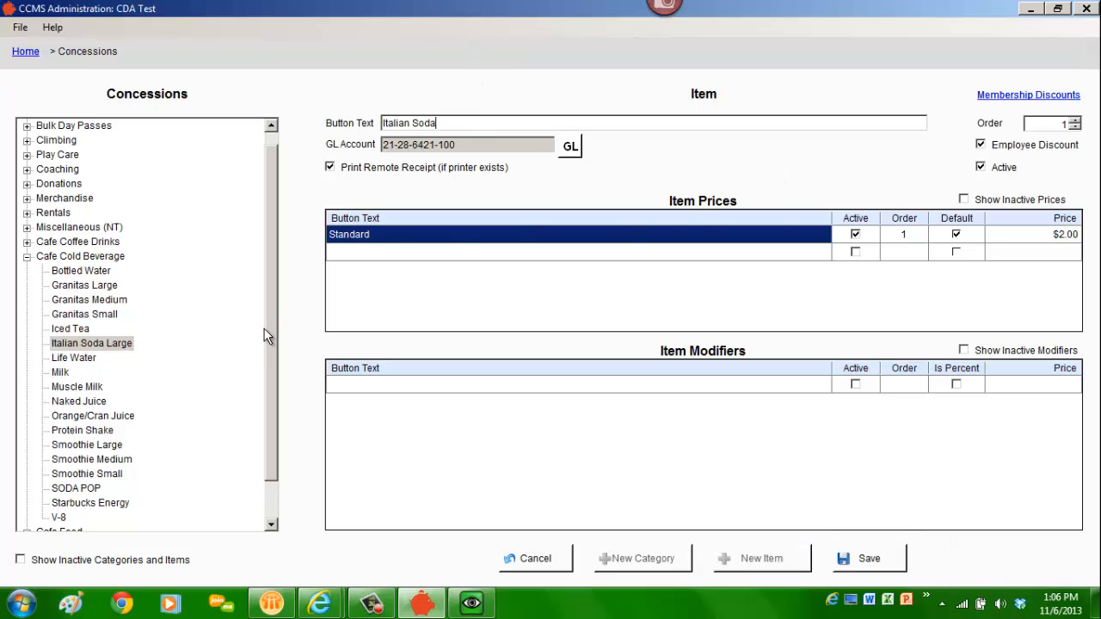
Rename the Standard item price of Italian Soda to Large, keeping its price and default setting.
{"action": "left_click", "coordinate": [364, 239]}
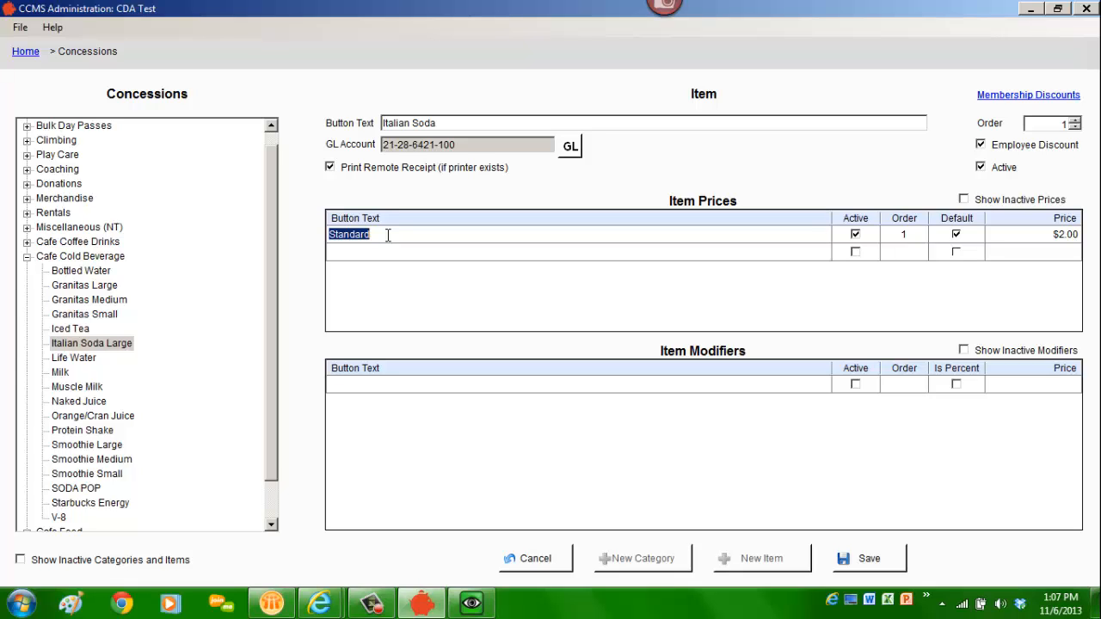
{"action": "type", "text": "Large"}
{"action": "key", "text": "Tab"}
{"action": "key", "text": "Tab"}
{"action": "key", "text": "Tab"}
{"action": "key", "text": "Tab"}
{"action": "key", "text": "Tab"}
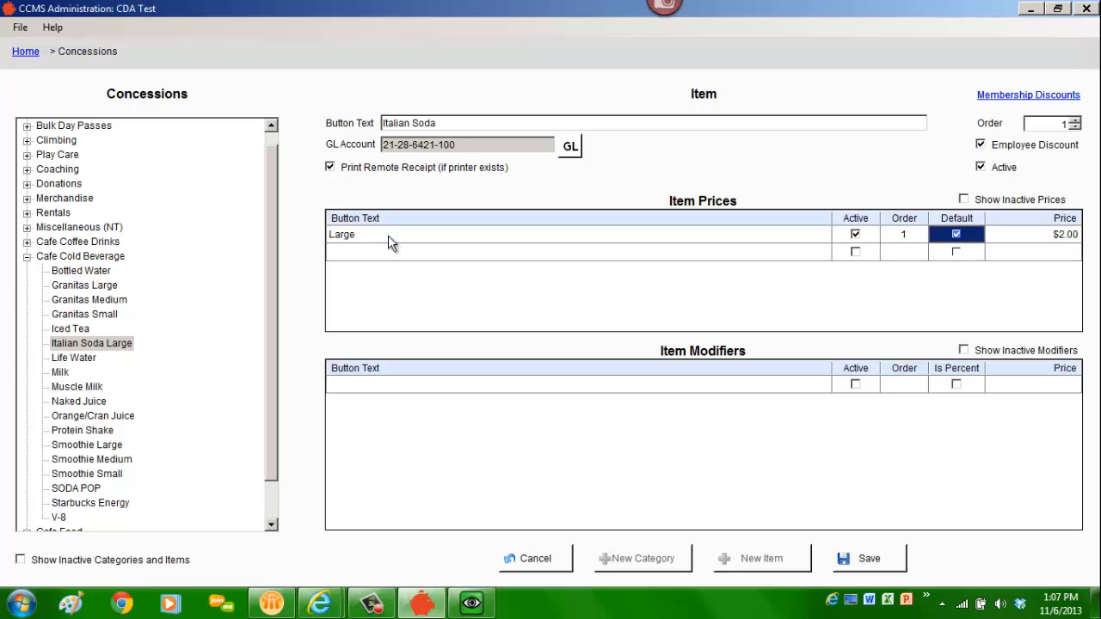
Add an item price named Medium at $1.50 to the Italian Soda item.
{"action": "type", "text": "Medi"}
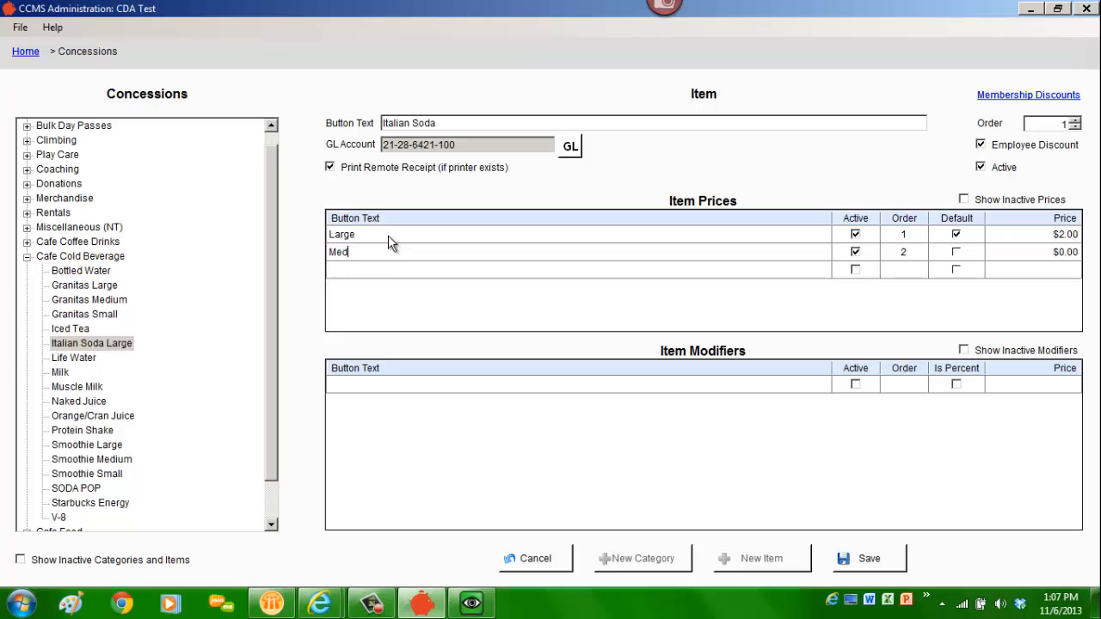
{"action": "type", "text": "um"}
{"action": "key", "text": "Tab"}
{"action": "key", "text": "Tab"}
{"action": "key", "text": "Tab"}
{"action": "key", "text": "Tab"}
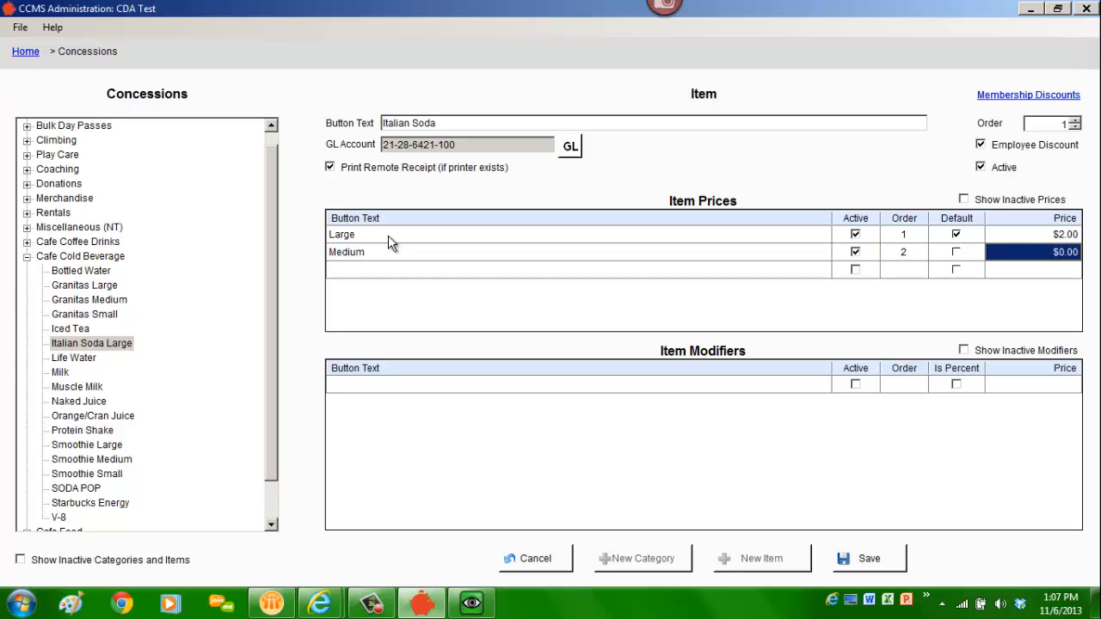
{"action": "type", "text": "1.5"}
{"action": "key", "text": "Tab"}
Add an item price named Small at $1.25 to the Italian Soda item.
{"action": "type", "text": "S"}
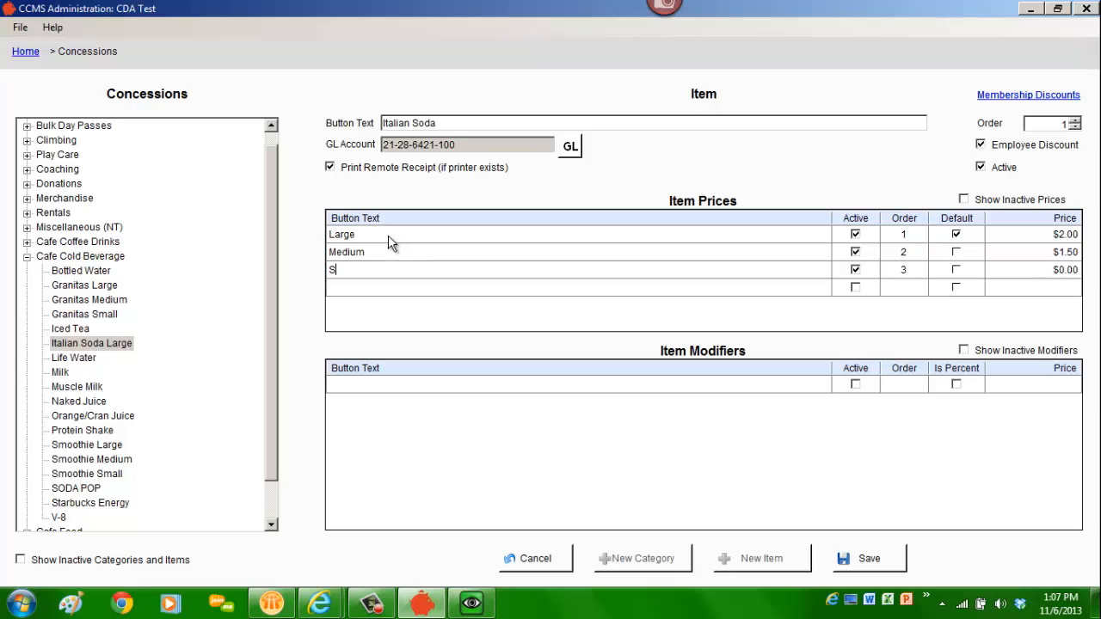
{"action": "type", "text": "mall"}
{"action": "key", "text": "Tab"}
{"action": "key", "text": "Tab"}
{"action": "key", "text": "Tab"}
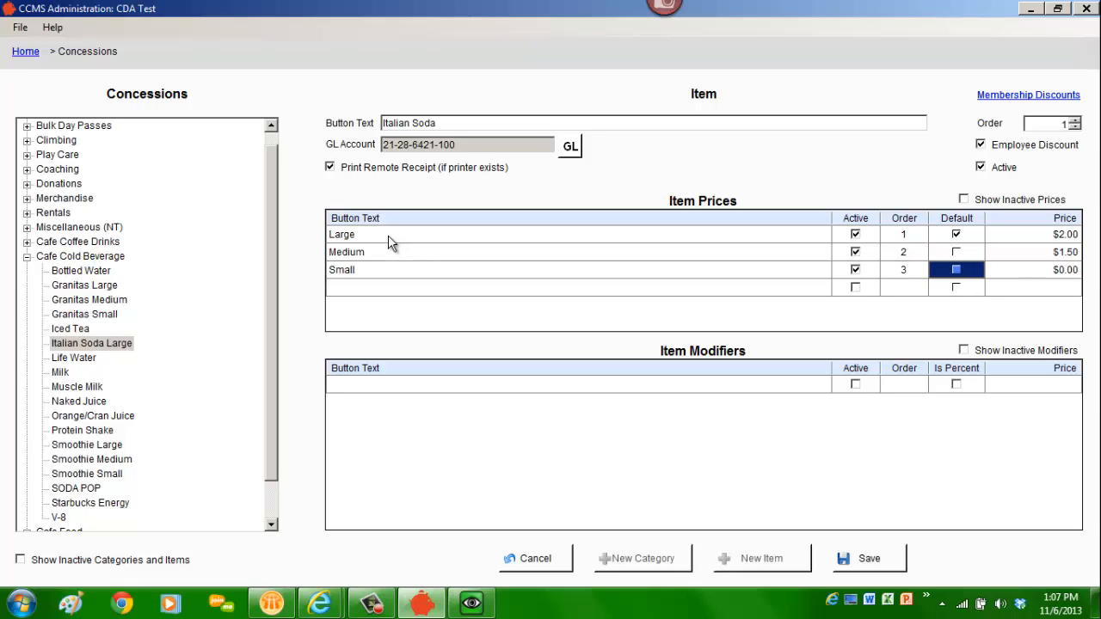
{"action": "key", "text": "Tab"}
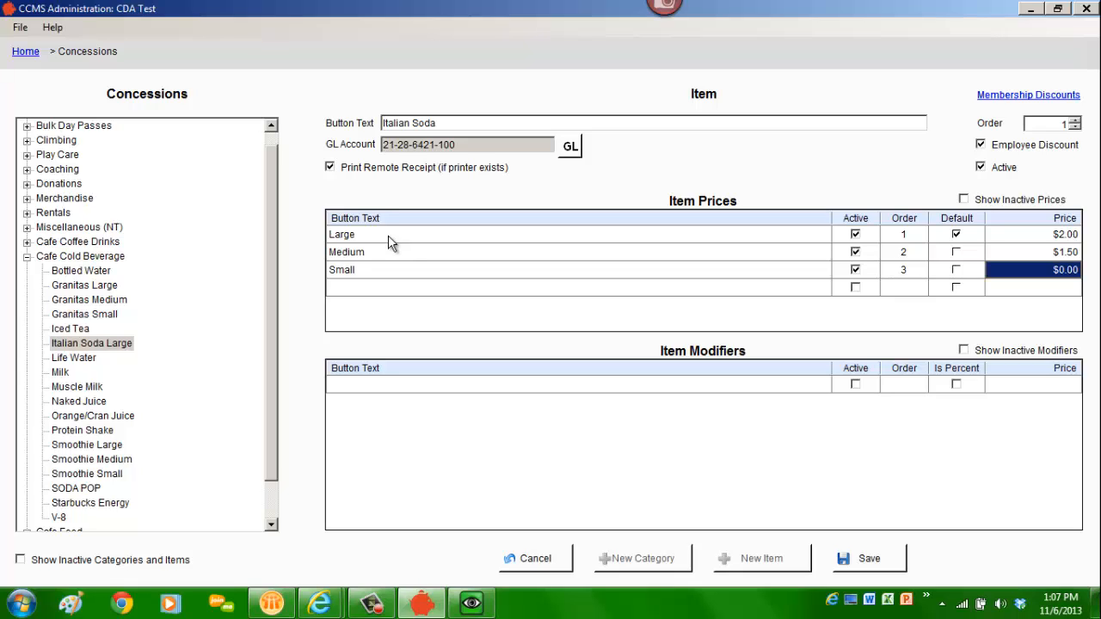
{"action": "type", "text": "1.25"}
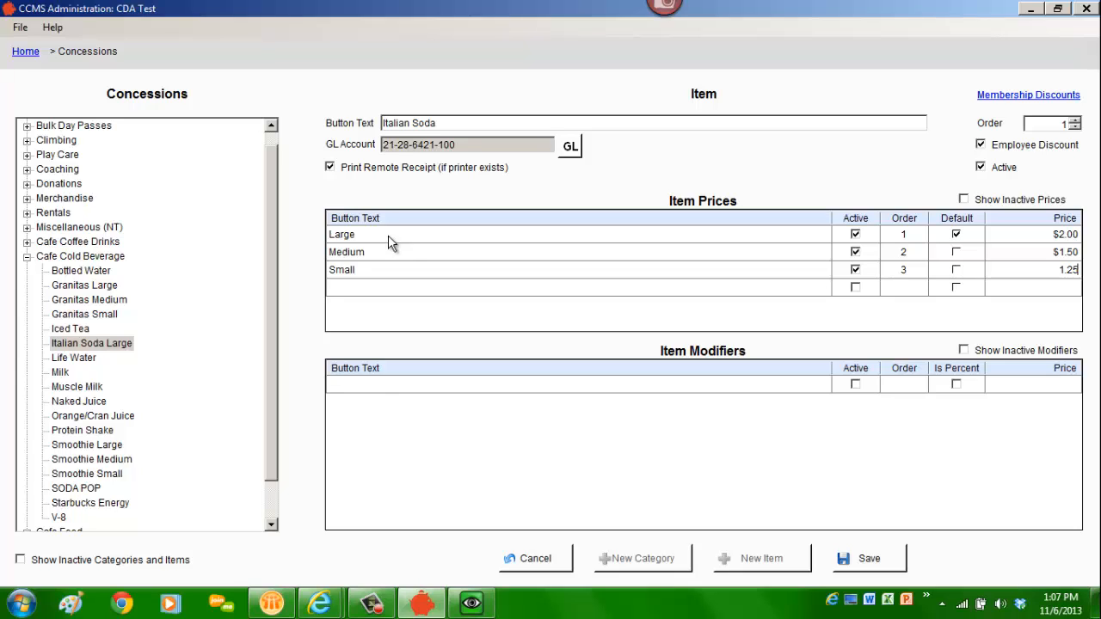
{"action": "key", "text": "Tab"}
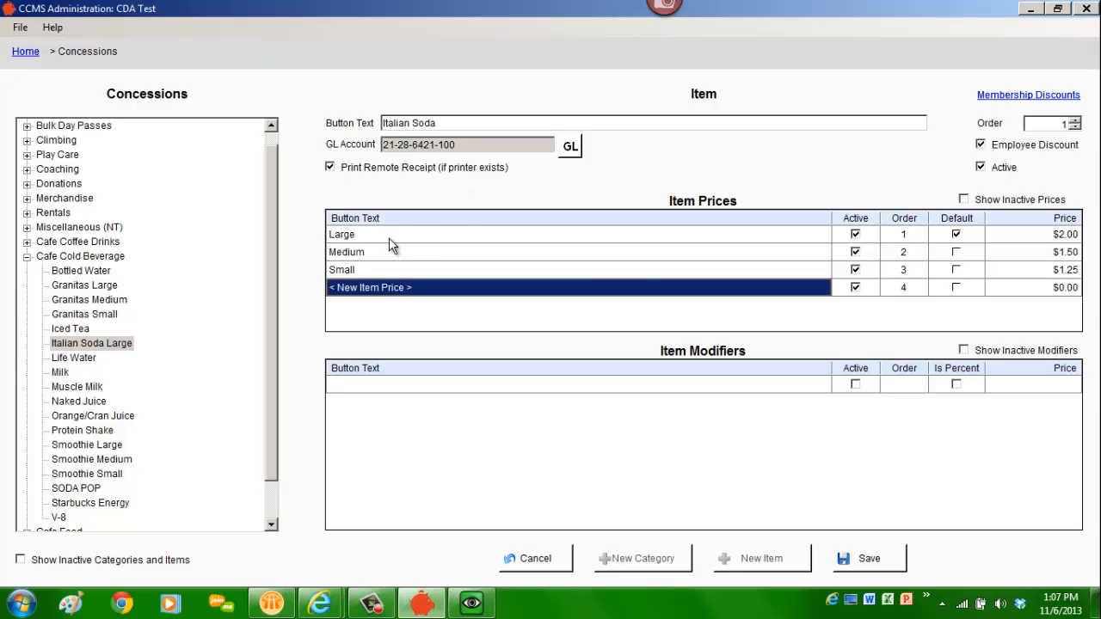
Deactivate the unused unnamed item price and add an item modifier named Extra Syrup to Italian Soda.
{"action": "left_click", "coordinate": [856, 288]}
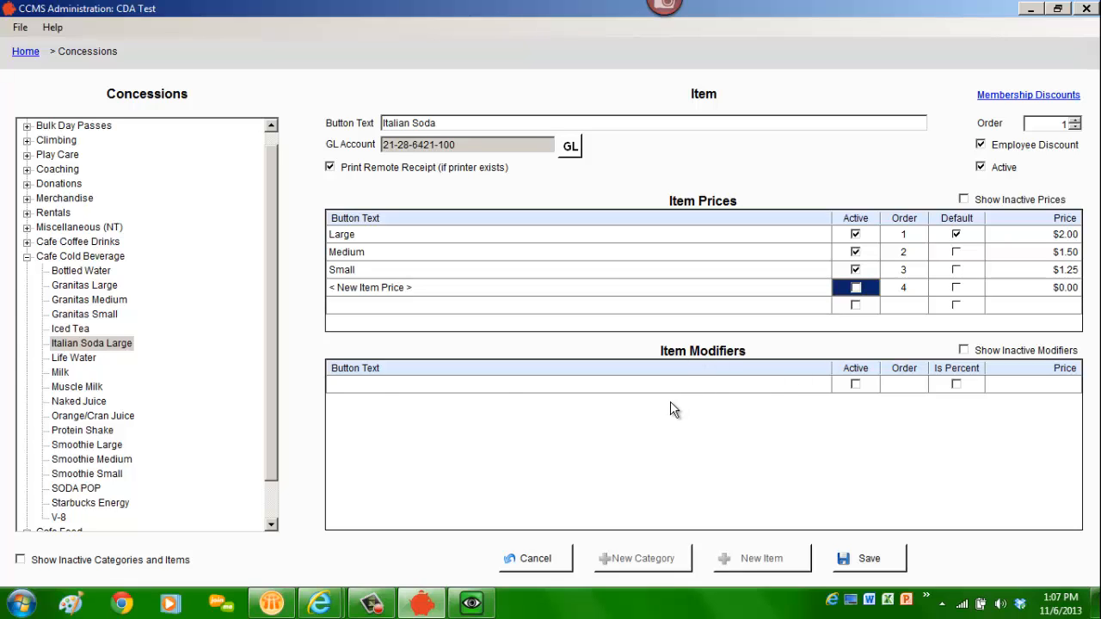
{"action": "left_click", "coordinate": [439, 384]}
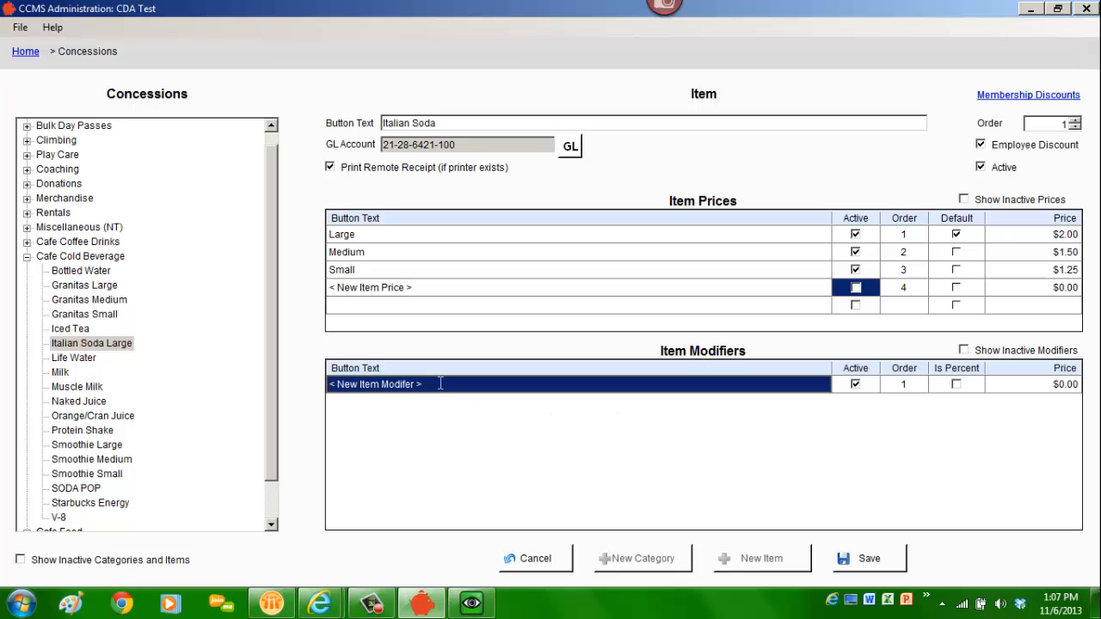
{"action": "left_click", "coordinate": [440, 383]}
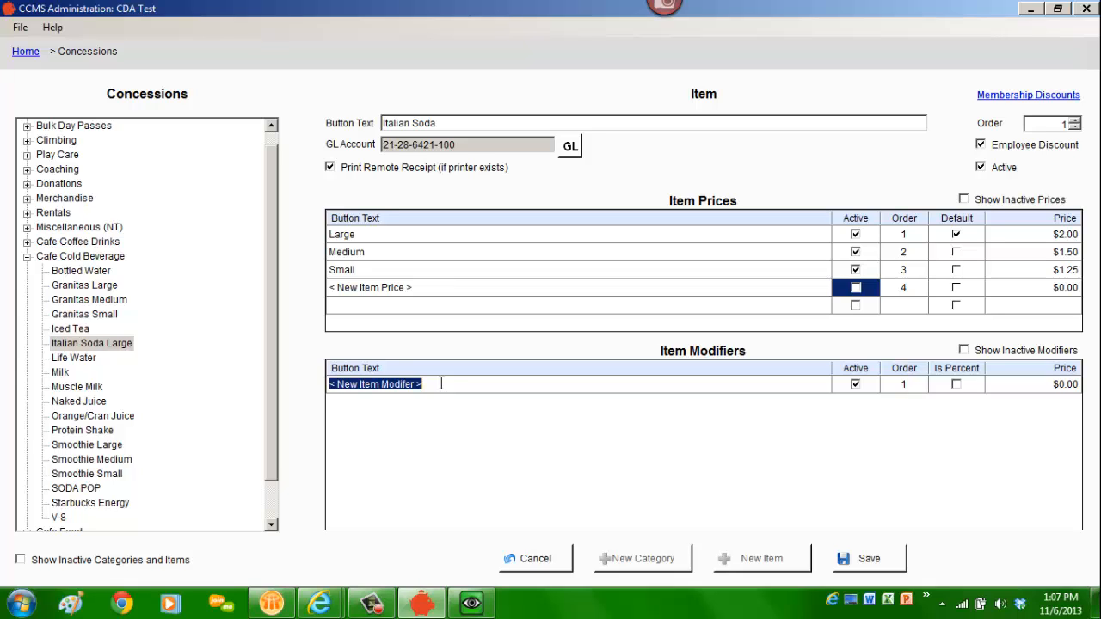
{"action": "type", "text": "Ex"}
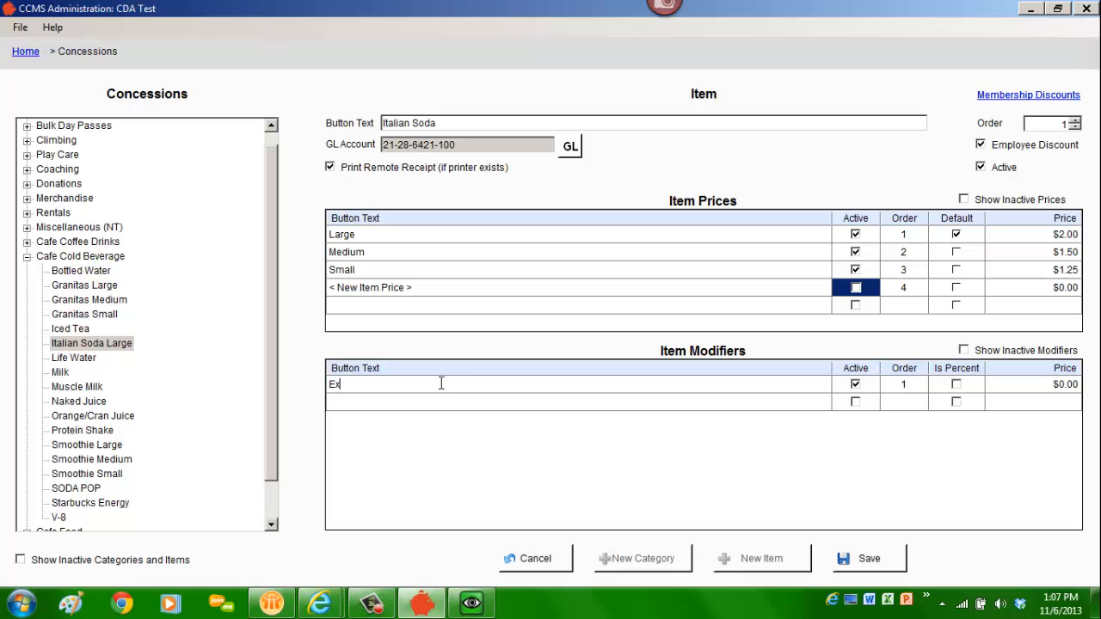
{"action": "type", "text": "tra Syrup"}
Set the Extra Syrup modifier's price to $0.50 and save the Italian Soda item.
{"action": "key", "text": "Tab"}
{"action": "key", "text": "Tab"}
{"action": "key", "text": "Tab"}
{"action": "key", "text": "Tab"}
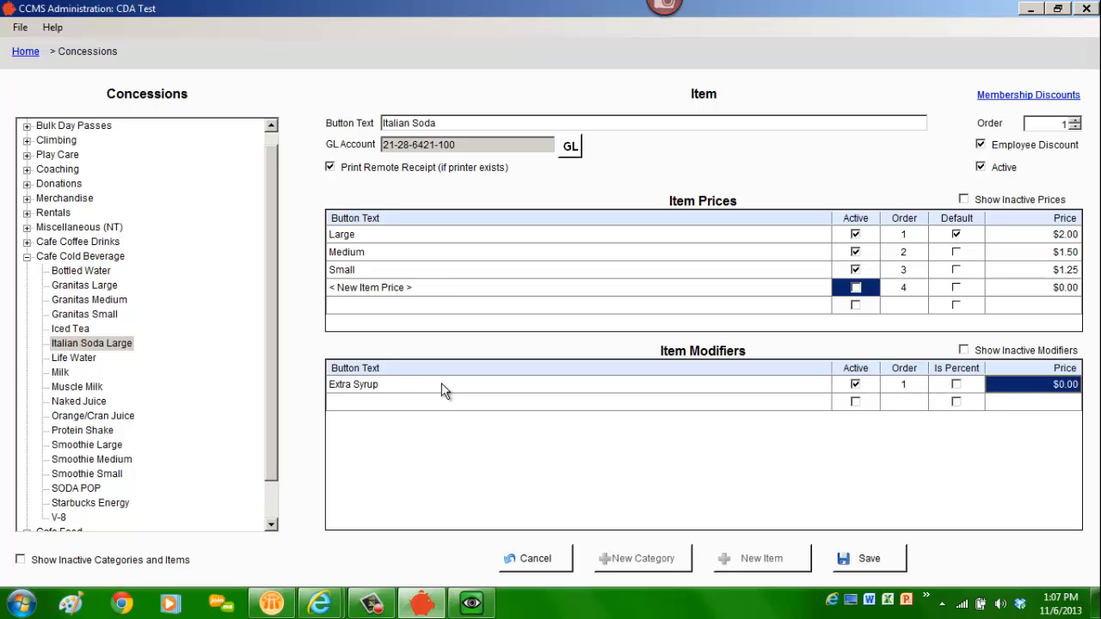
{"action": "type", "text": ".50"}
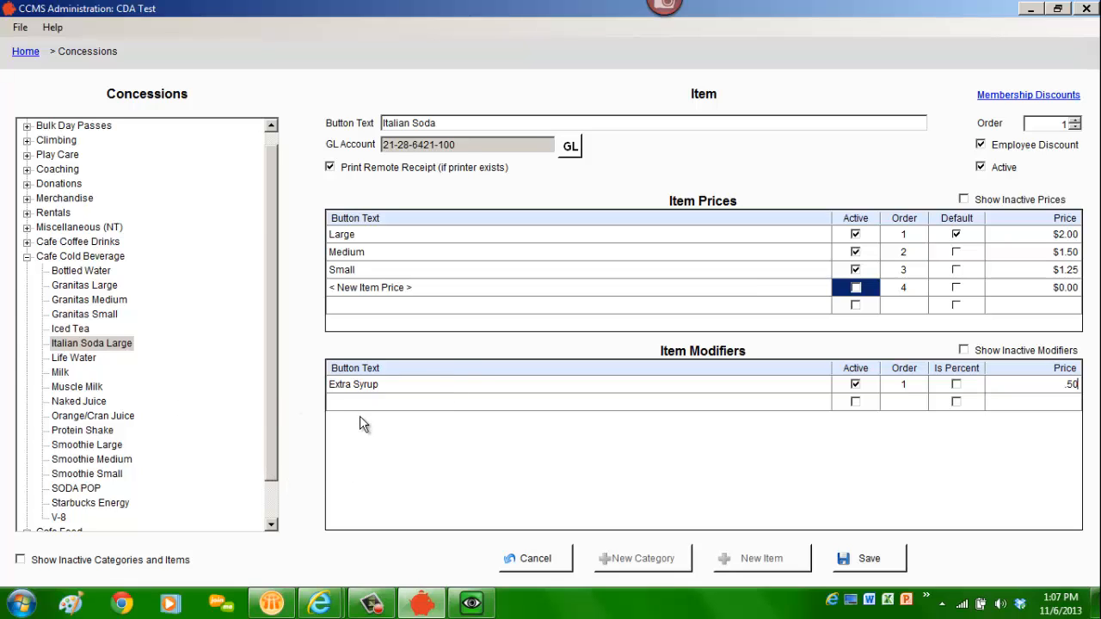
{"action": "left_click", "coordinate": [871, 561]}
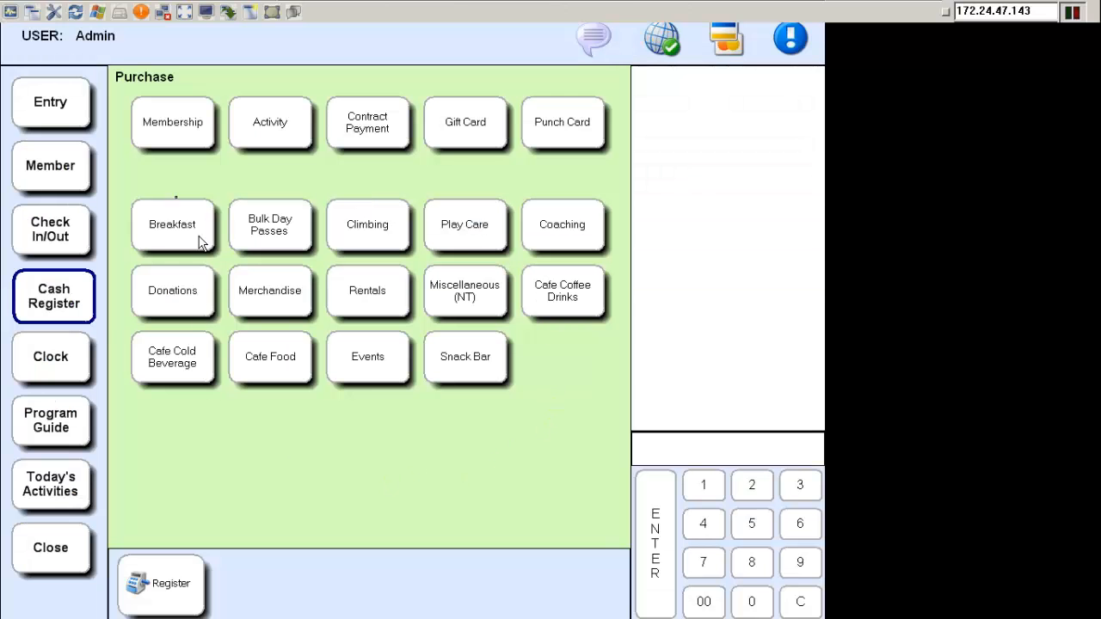
In the CCMS cash register, add an Oatmeal Breakfast from the Breakfast category to the sale as a Bowl with Add Dried Fruit.
{"action": "left_click", "coordinate": [199, 224]}
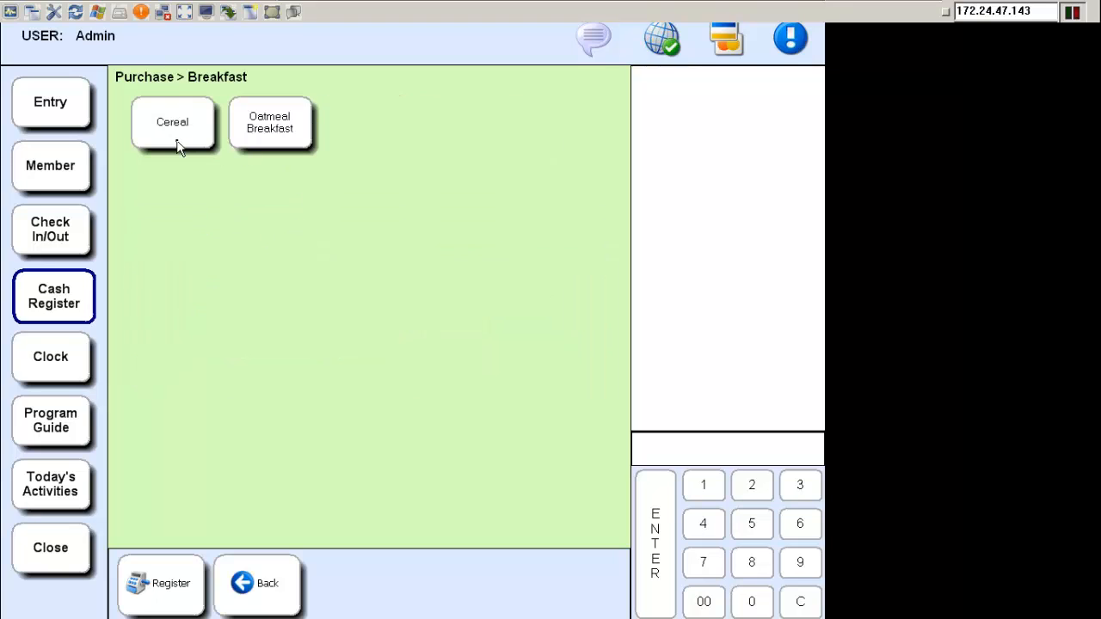
{"action": "left_click", "coordinate": [286, 153]}
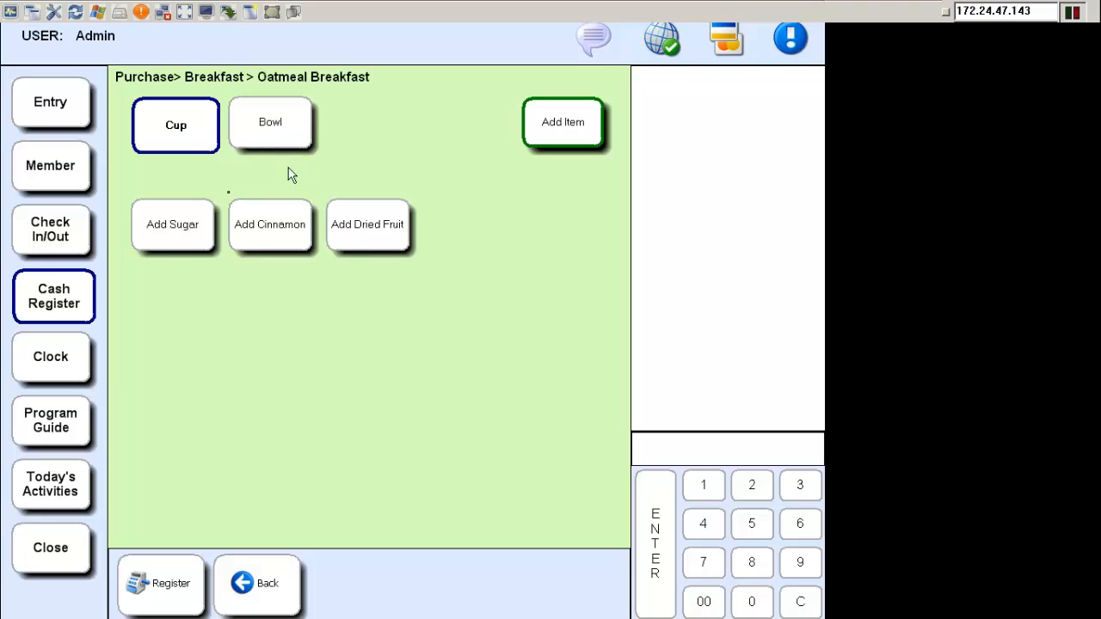
{"action": "left_click", "coordinate": [258, 140]}
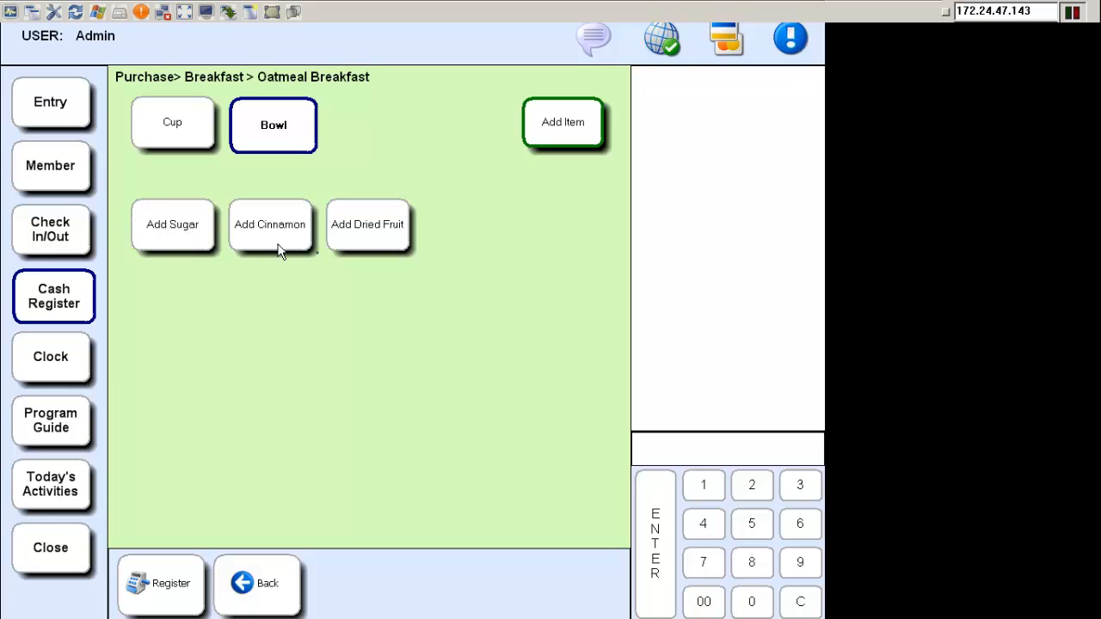
{"action": "left_click", "coordinate": [405, 246]}
{"action": "left_click", "coordinate": [572, 126]}
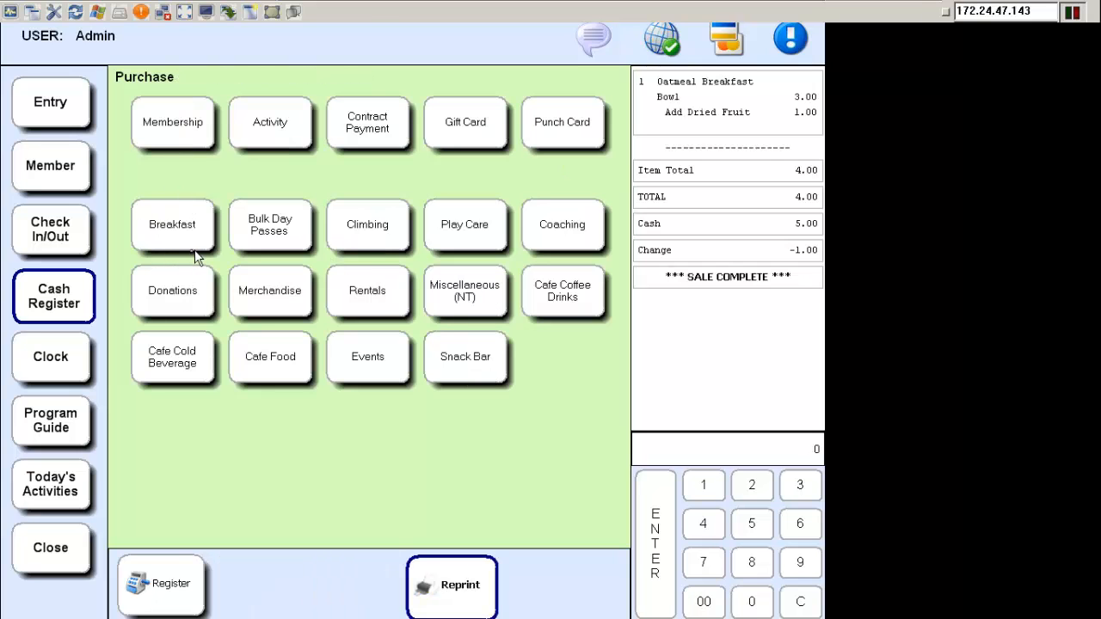
Add a Medium Italian Soda with Extra Syrup from the Cafe Cold Beverage category to a new sale.
{"action": "left_click", "coordinate": [196, 380]}
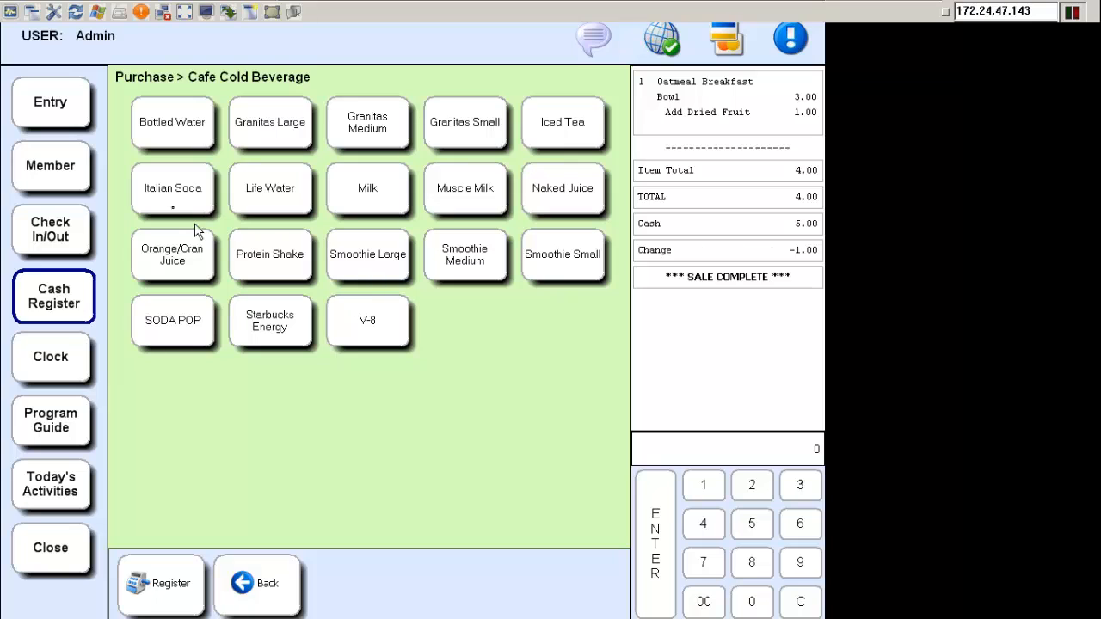
{"action": "left_click", "coordinate": [174, 202]}
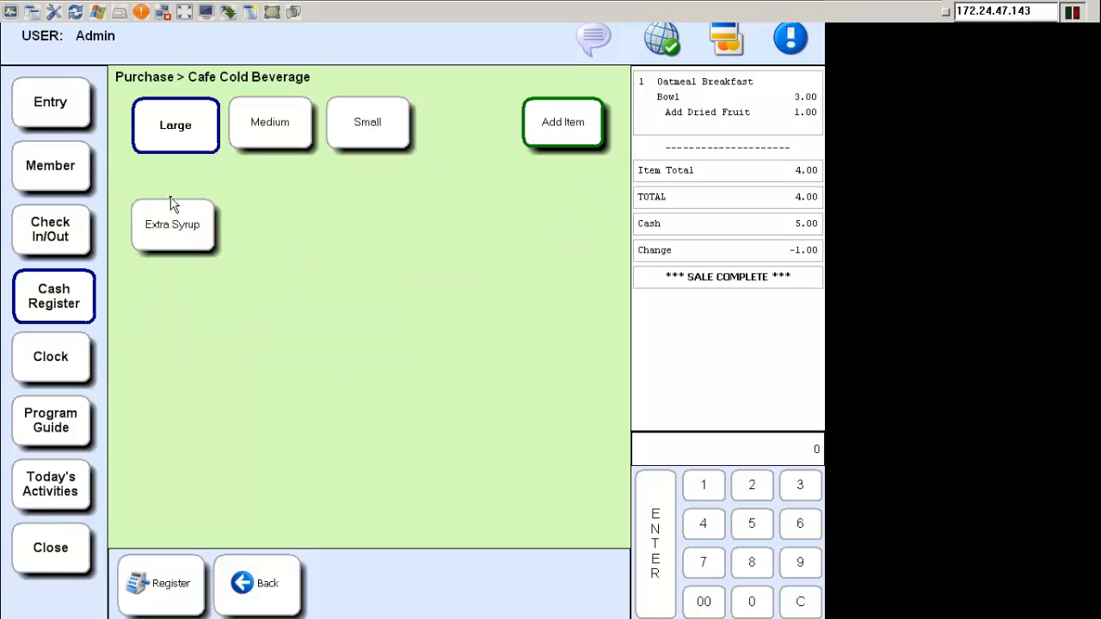
{"action": "left_click", "coordinate": [275, 122]}
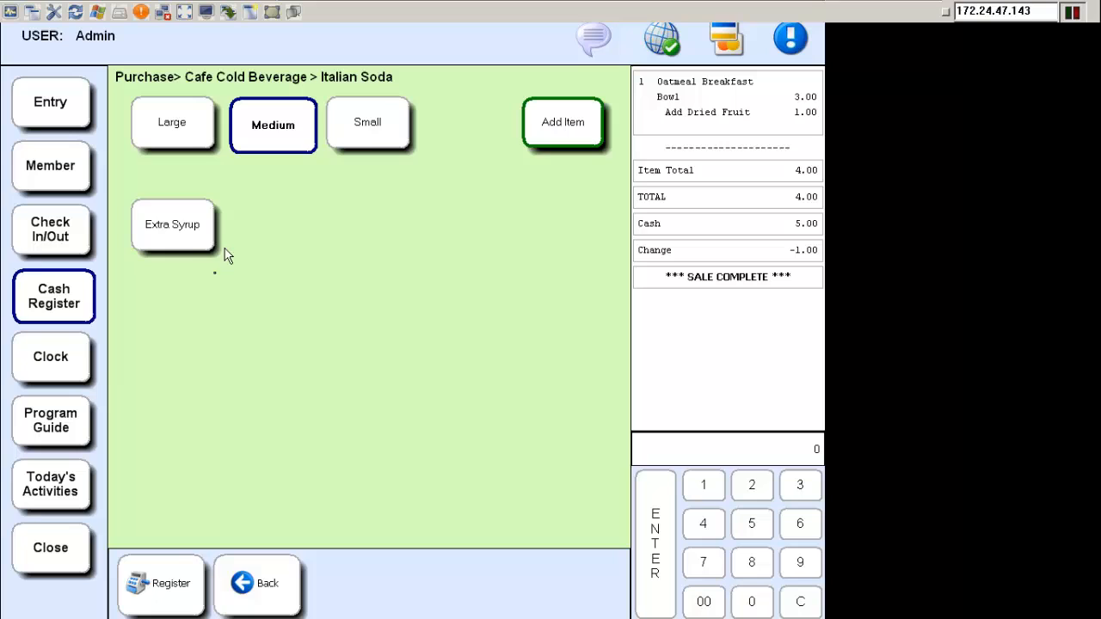
{"action": "left_click", "coordinate": [171, 237]}
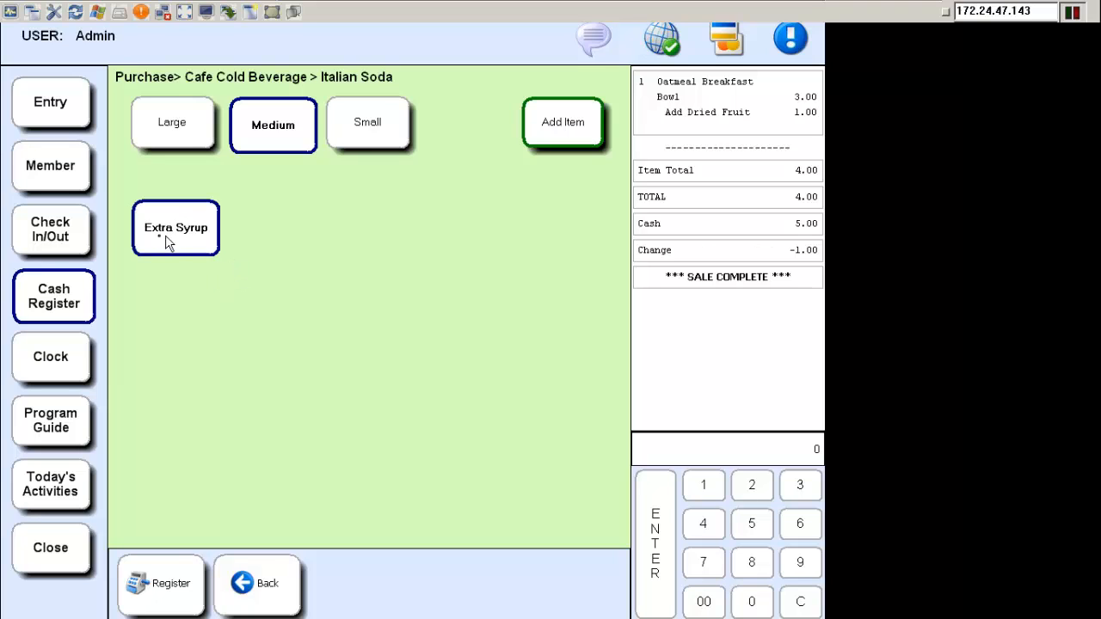
{"action": "left_click", "coordinate": [564, 129]}
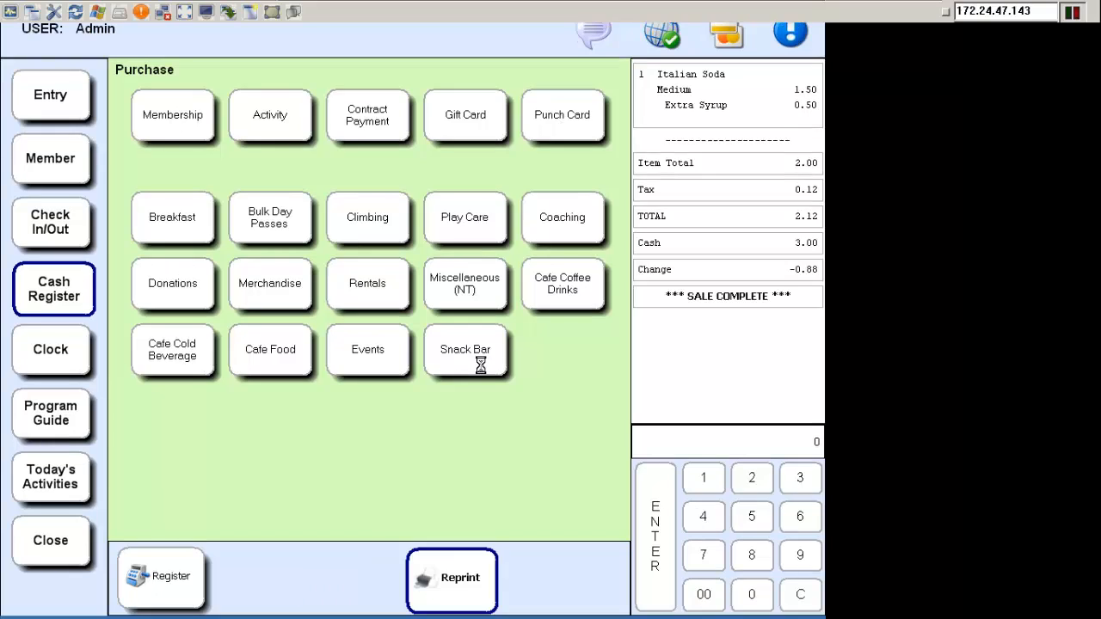